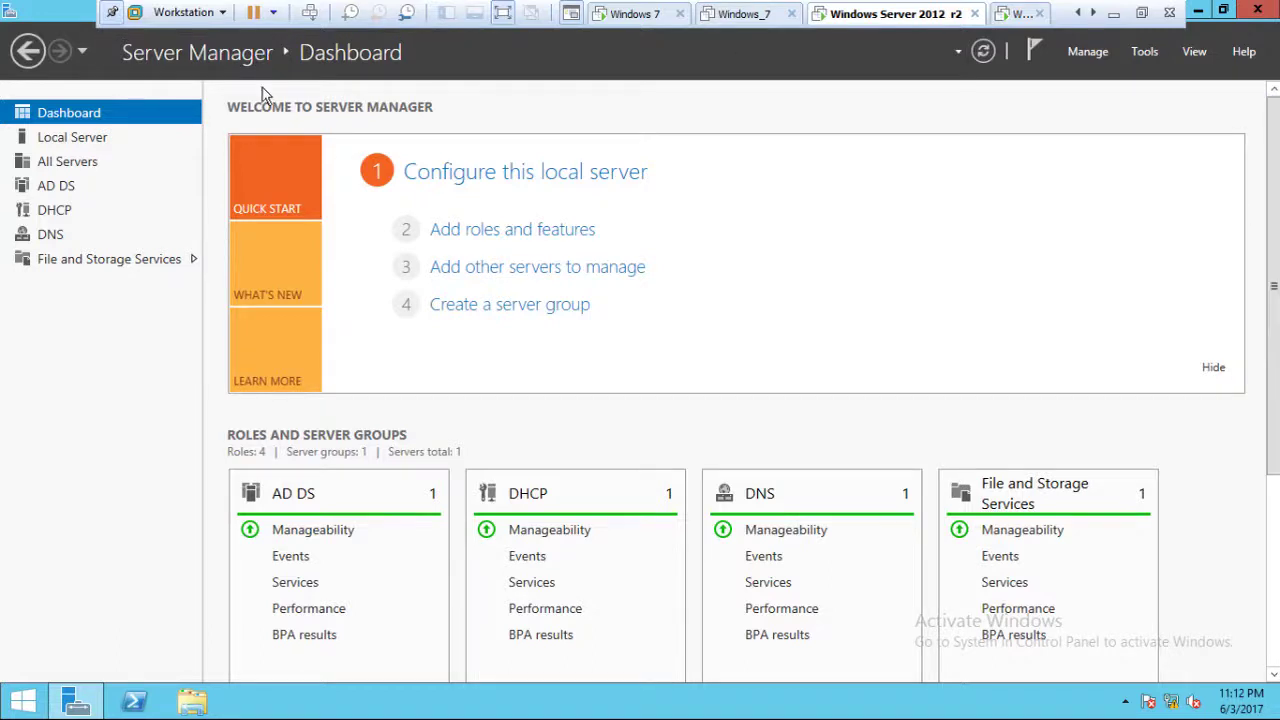
Start adding roles and features to server DLN-DC-D7, using a role-based or feature-based installation with that server as destination
click(84, 165)
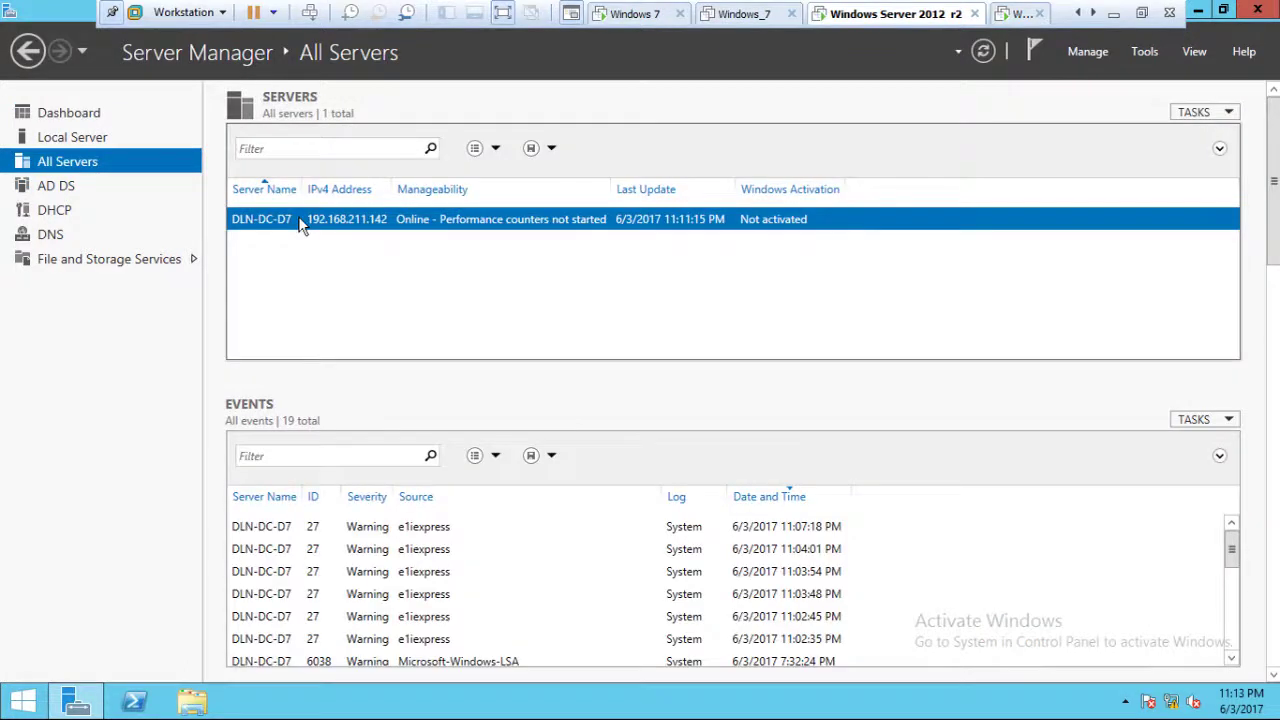
right_click(300, 225)
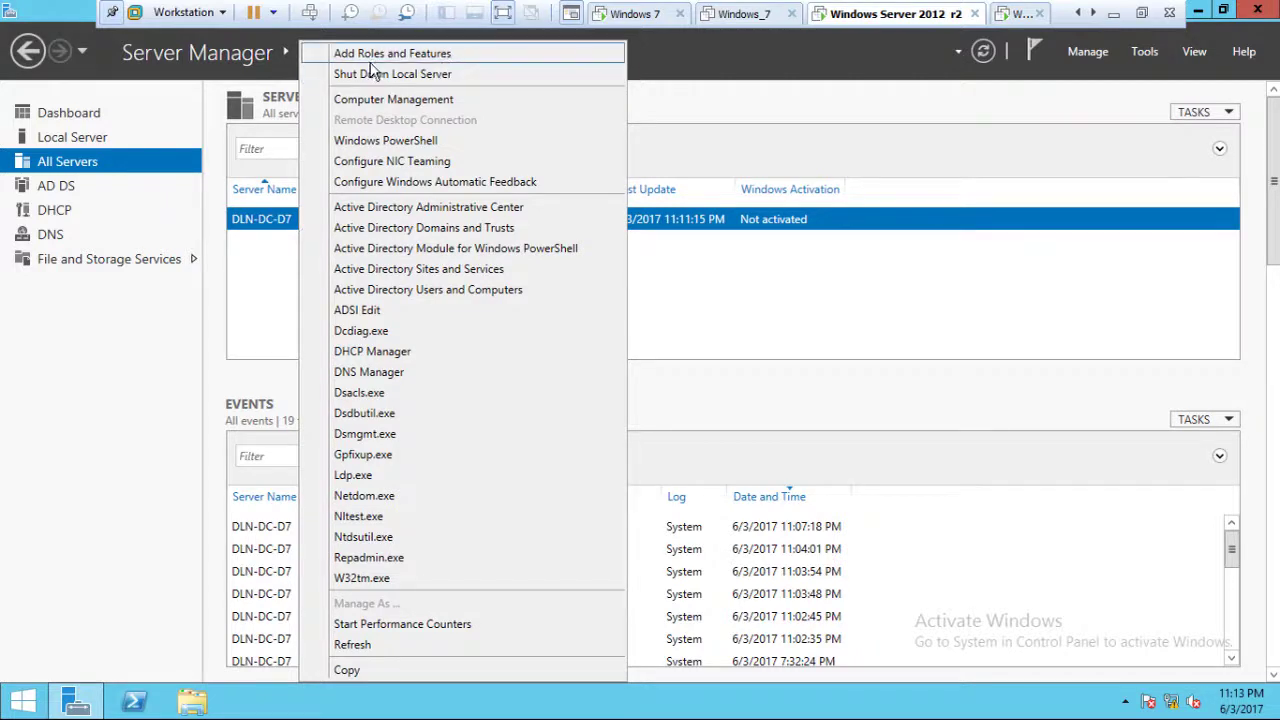
click(421, 60)
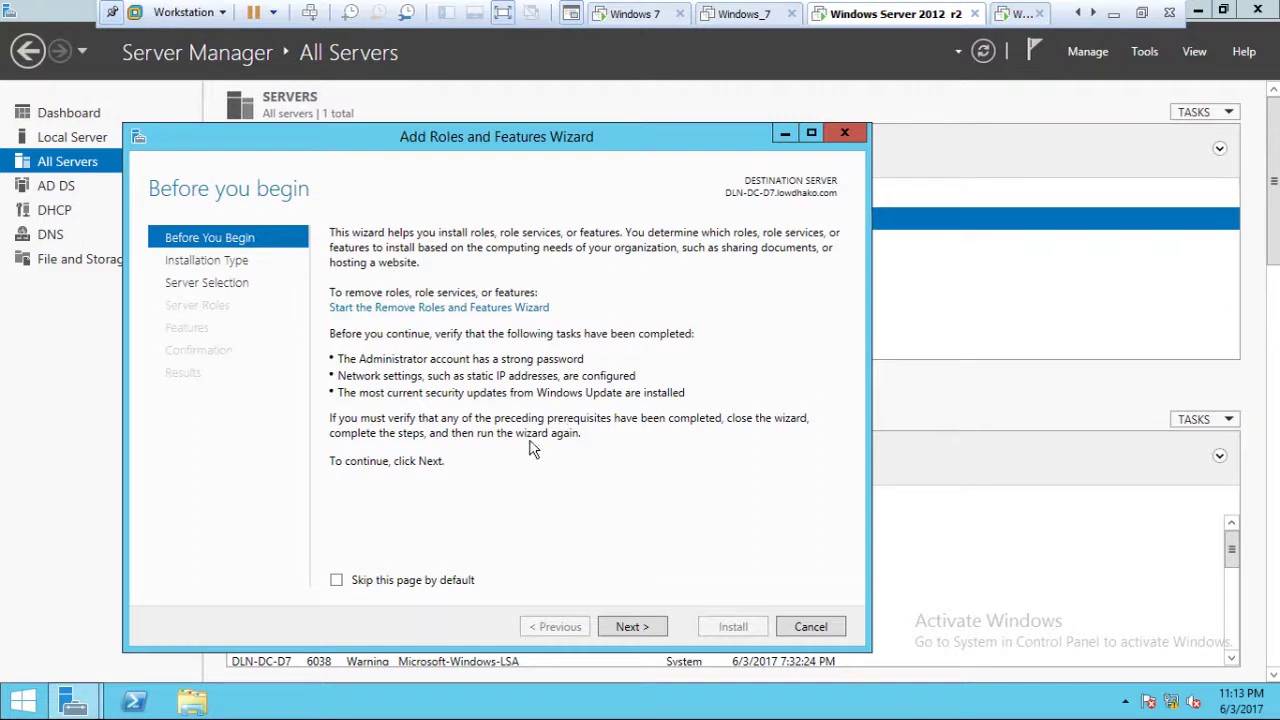
click(632, 627)
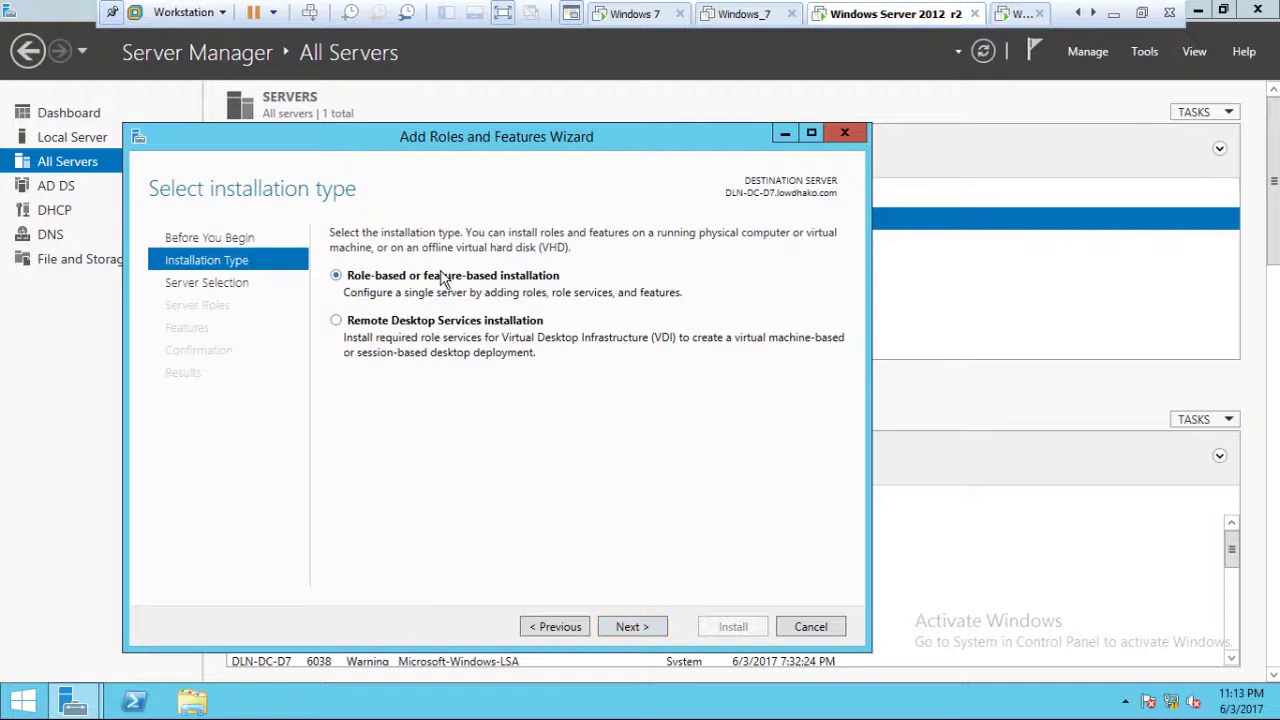
click(653, 627)
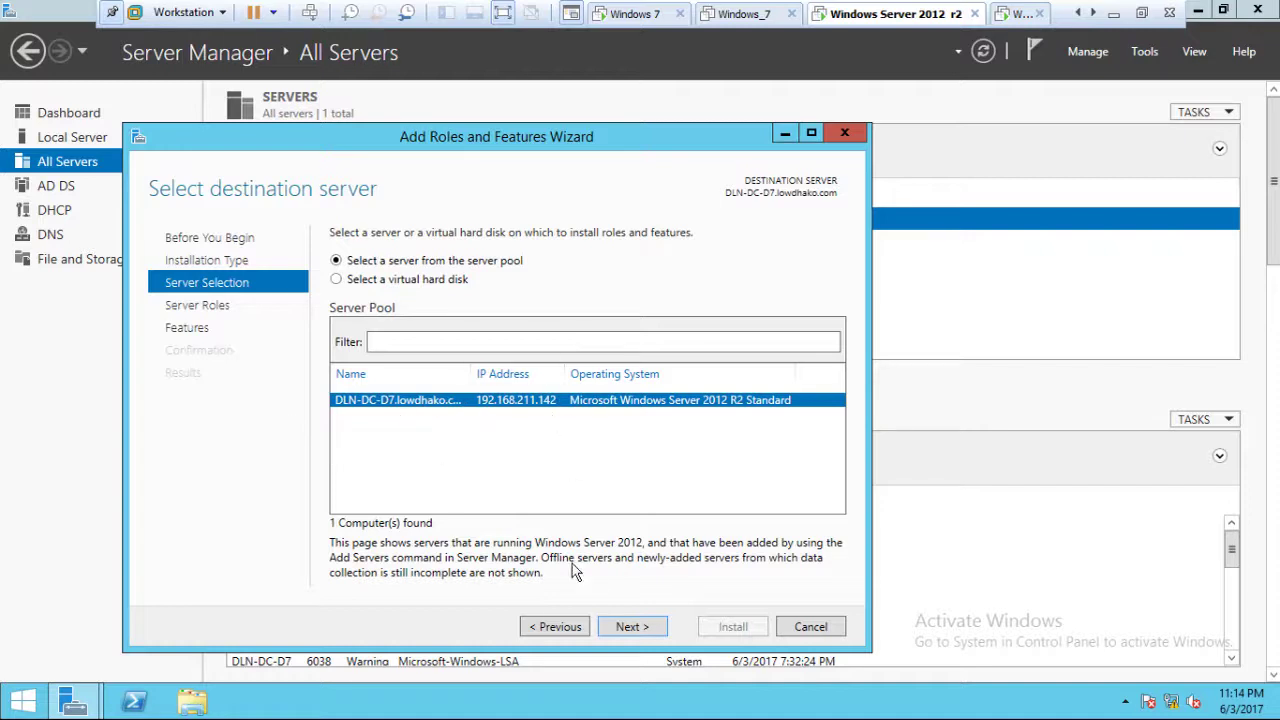
click(632, 626)
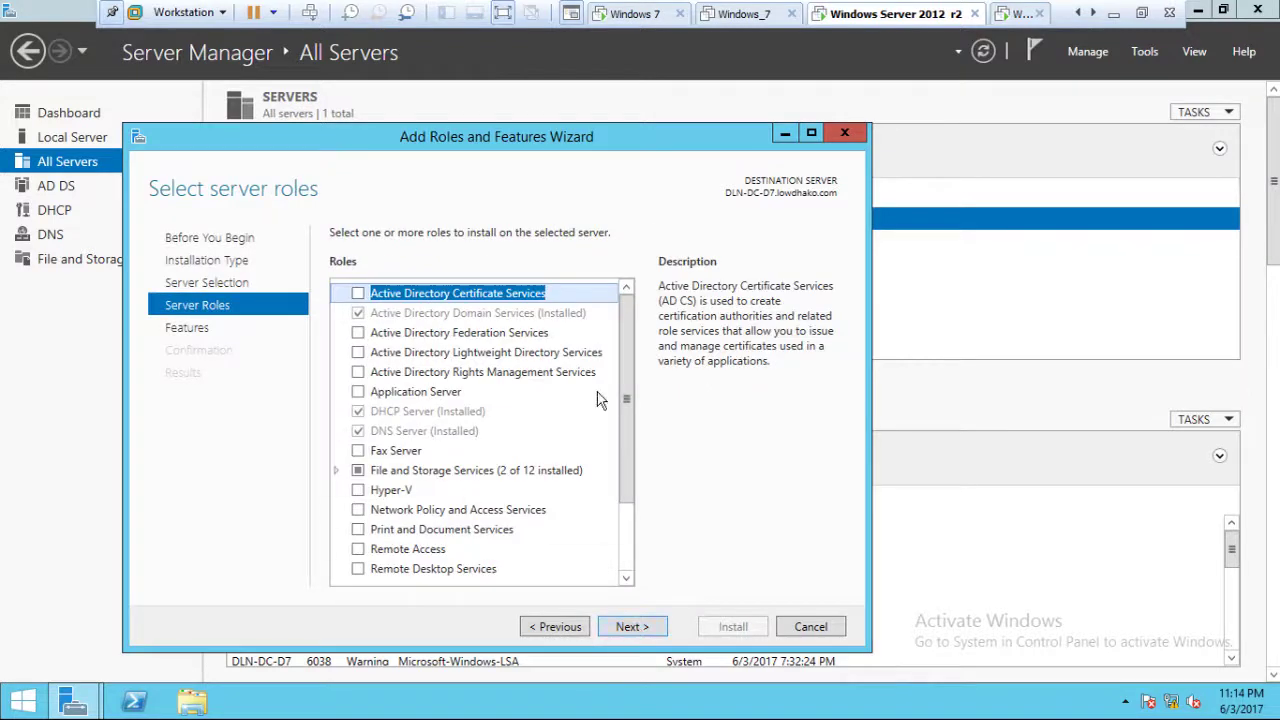
Select the Remote Access server role and continue without choosing any additional features
drag(624, 398, 618, 442)
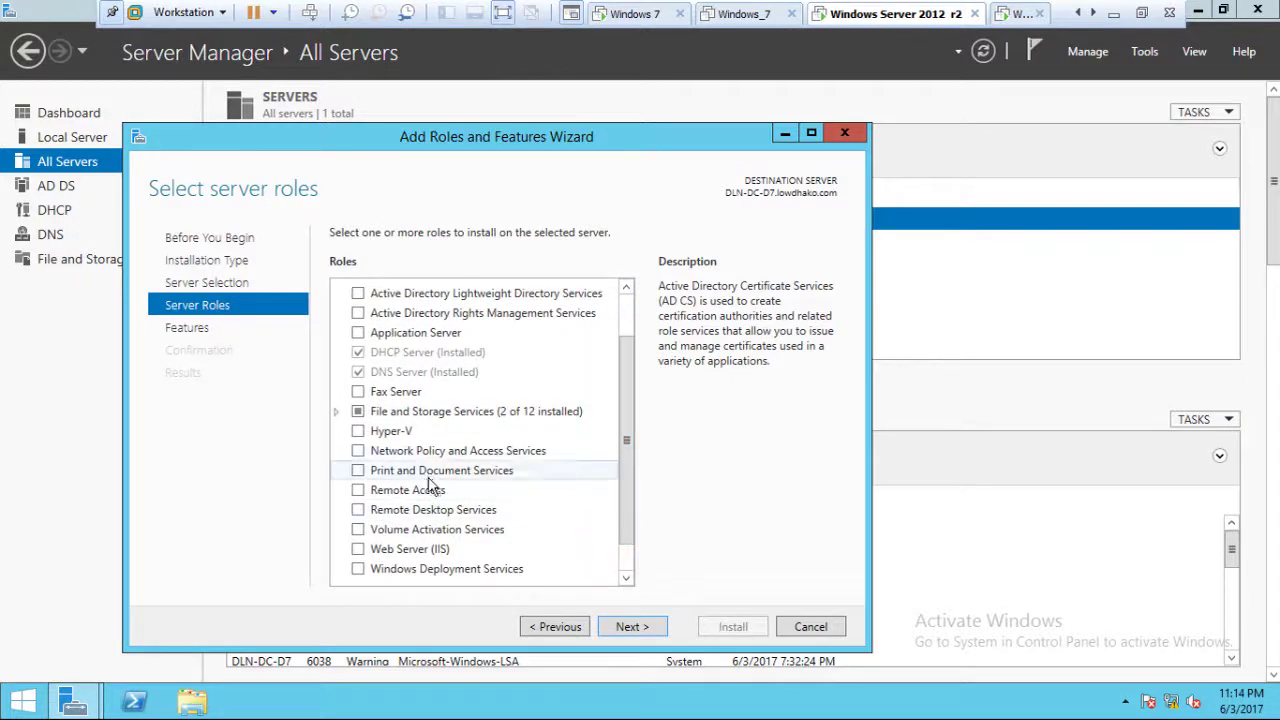
click(360, 493)
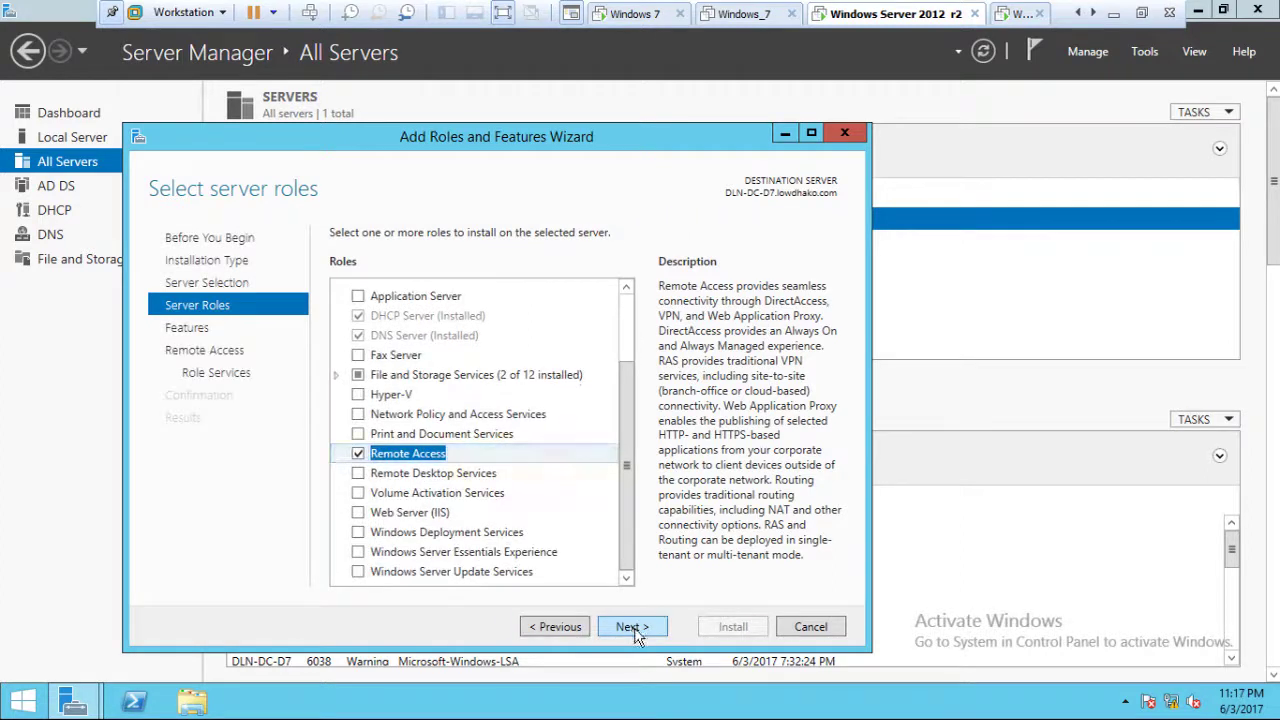
click(632, 627)
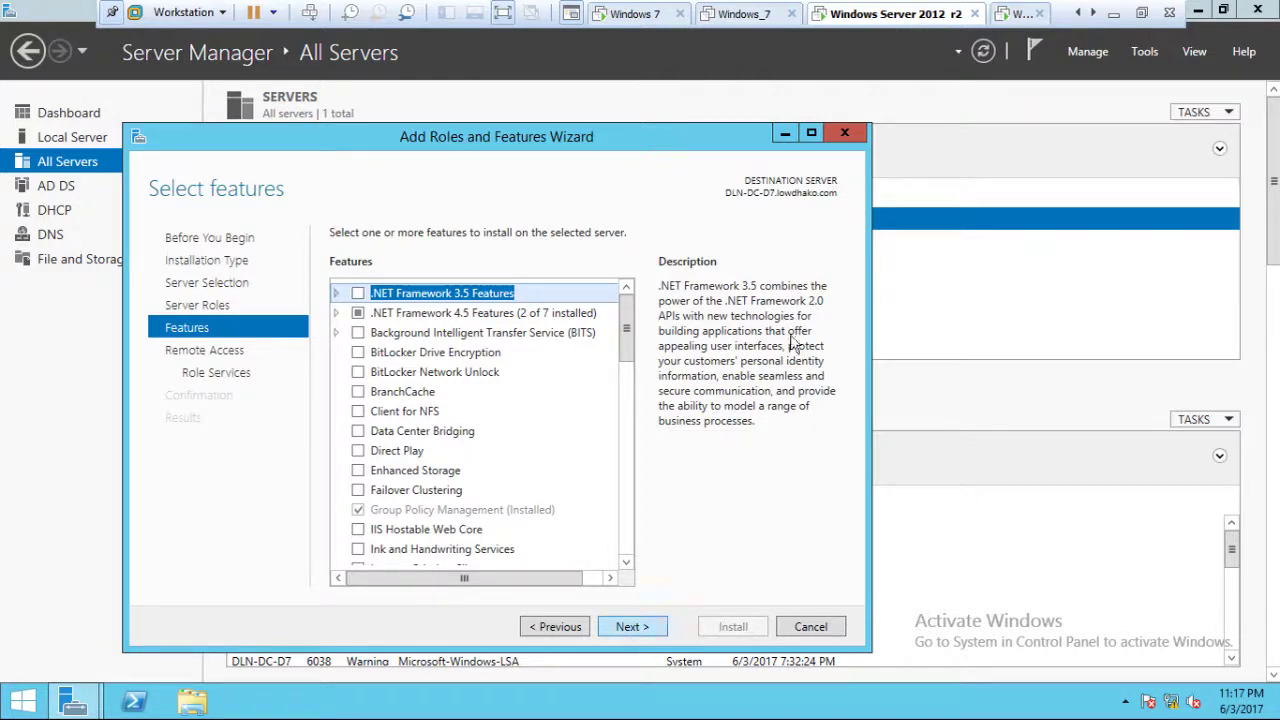
click(619, 631)
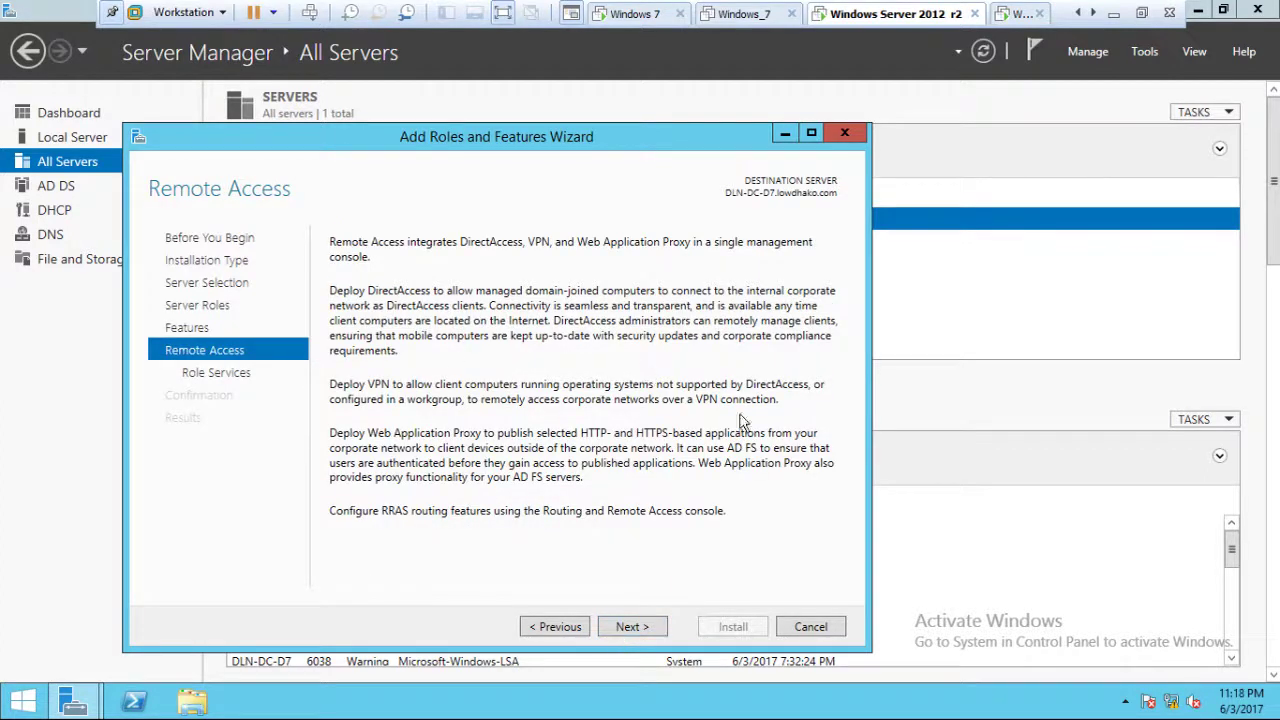
Select the DirectAccess and VPN (RAS) role service for Remote Access, including its required features and management tools
click(645, 634)
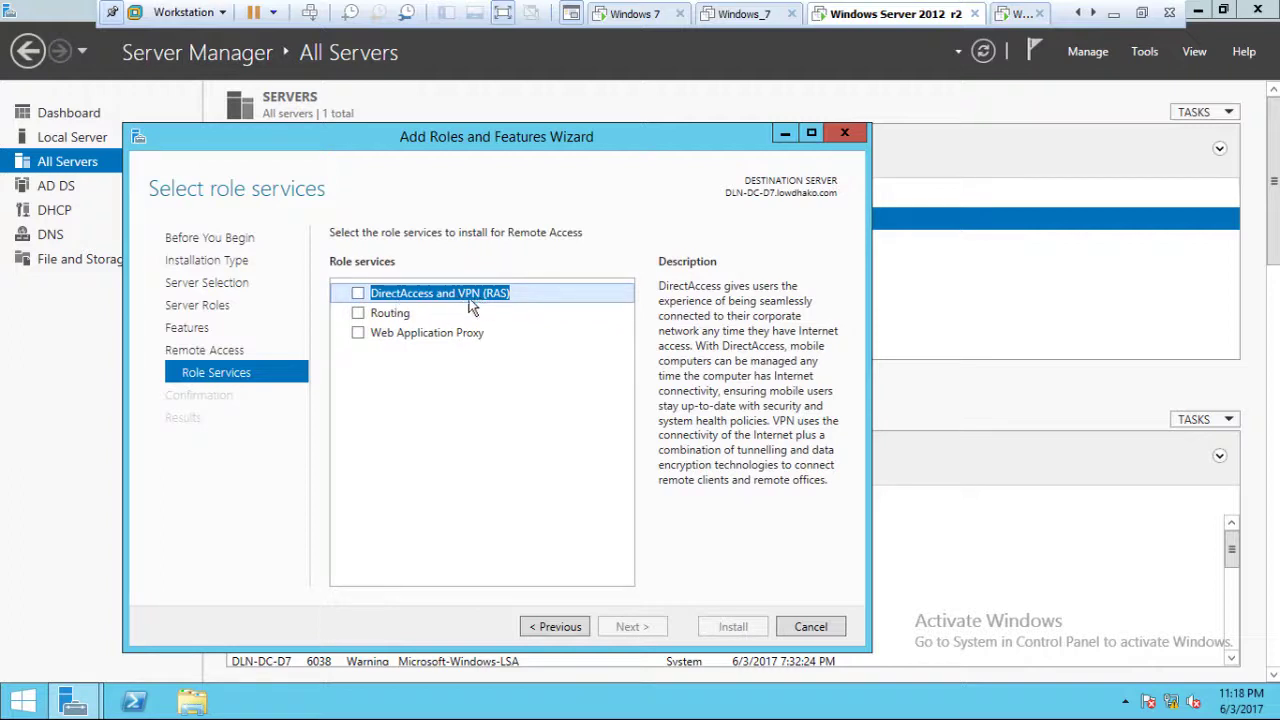
click(359, 296)
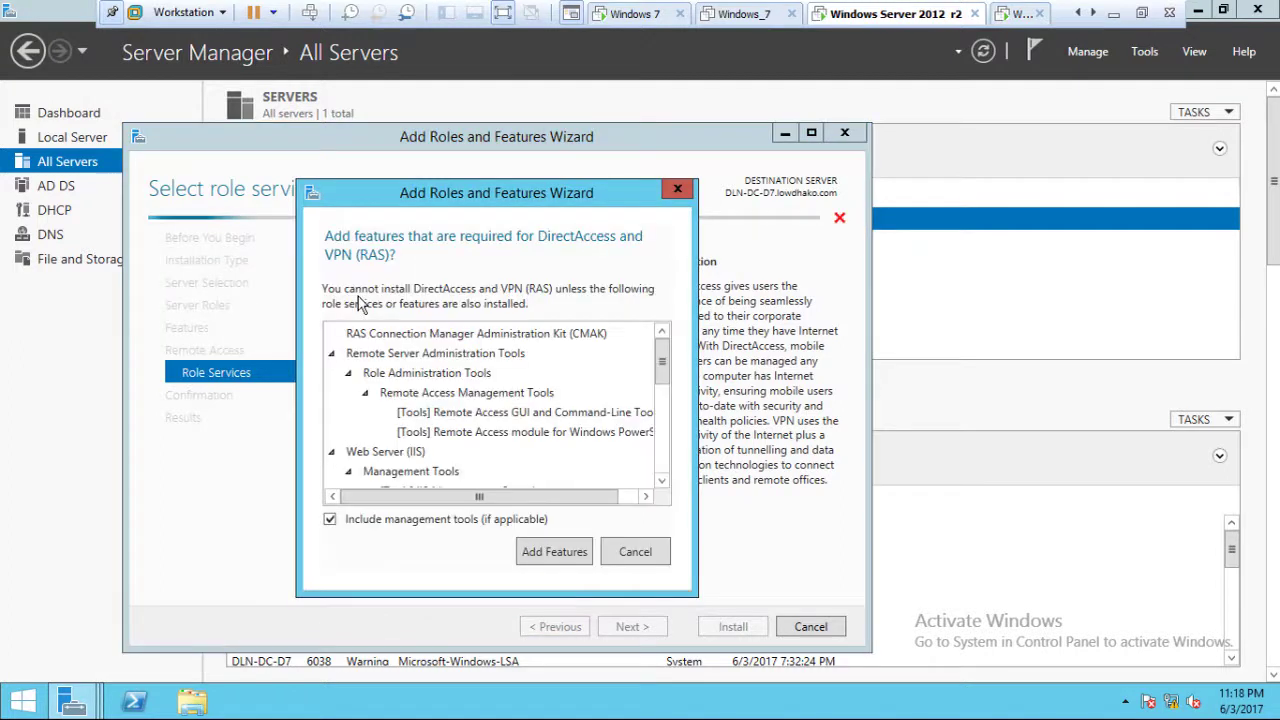
click(556, 559)
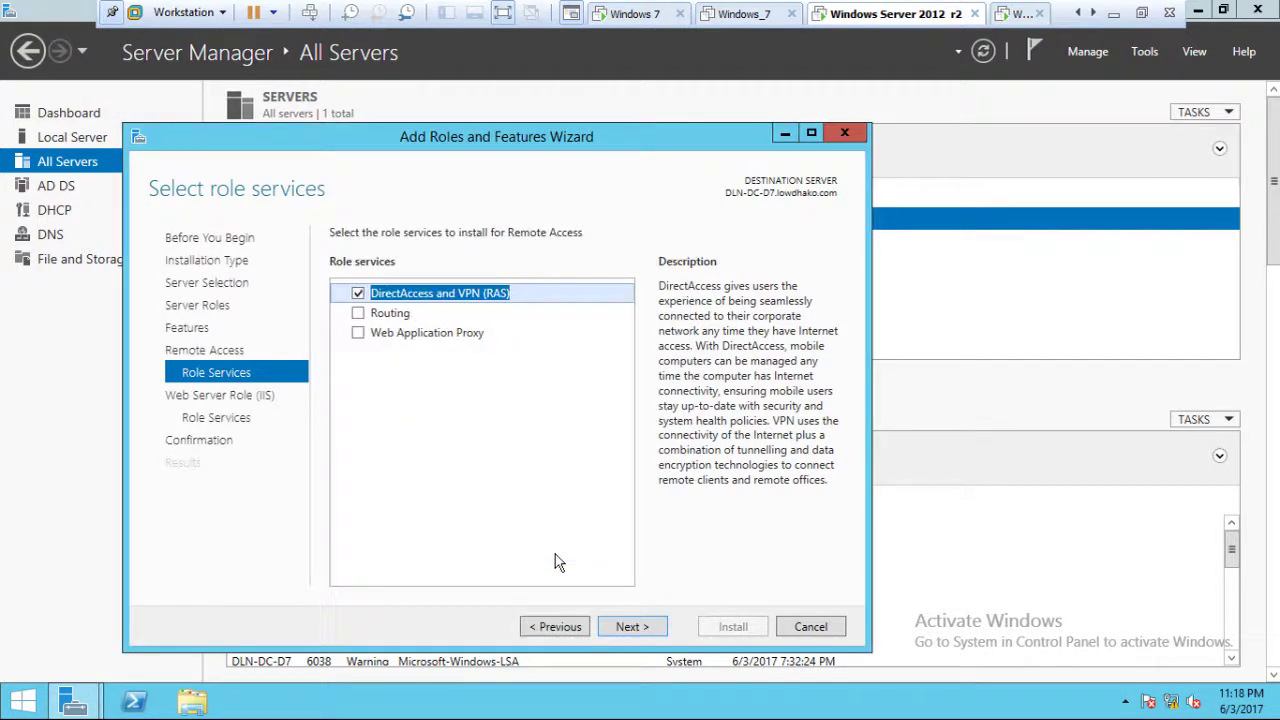
Accept the default Web Server (IIS) role services, install the selections, and close the wizard once installation completes
click(632, 627)
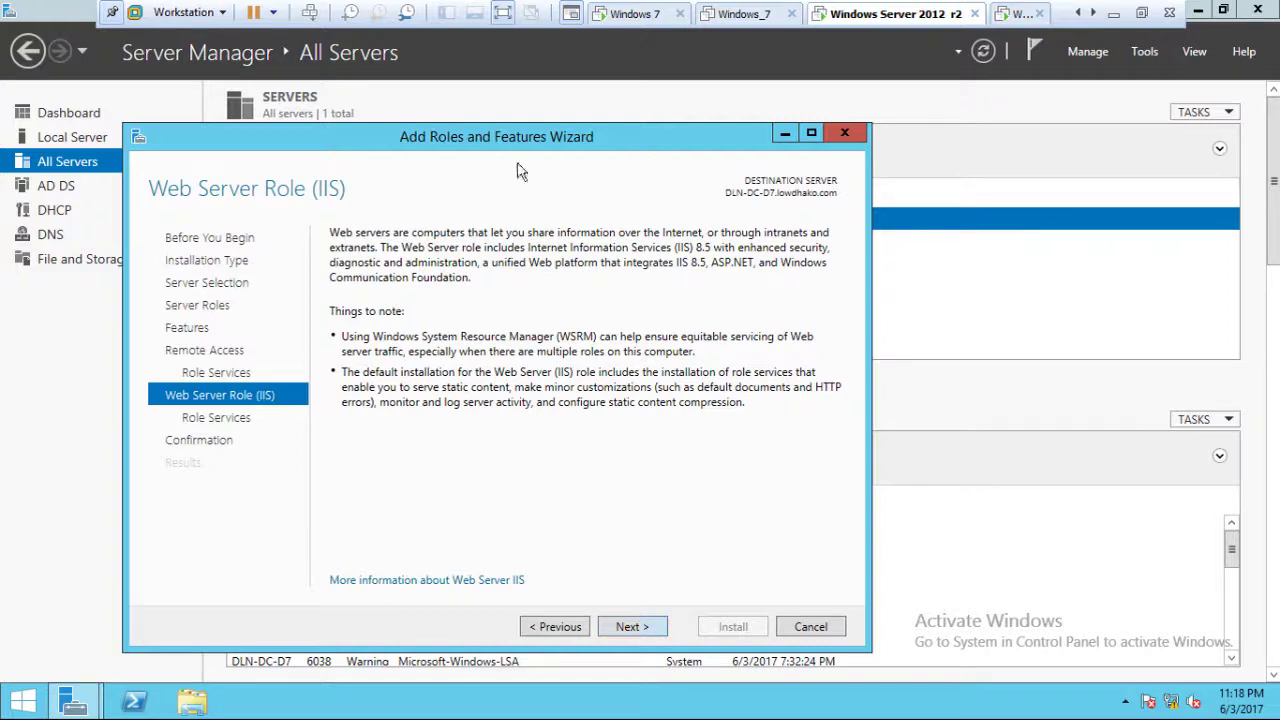
click(622, 626)
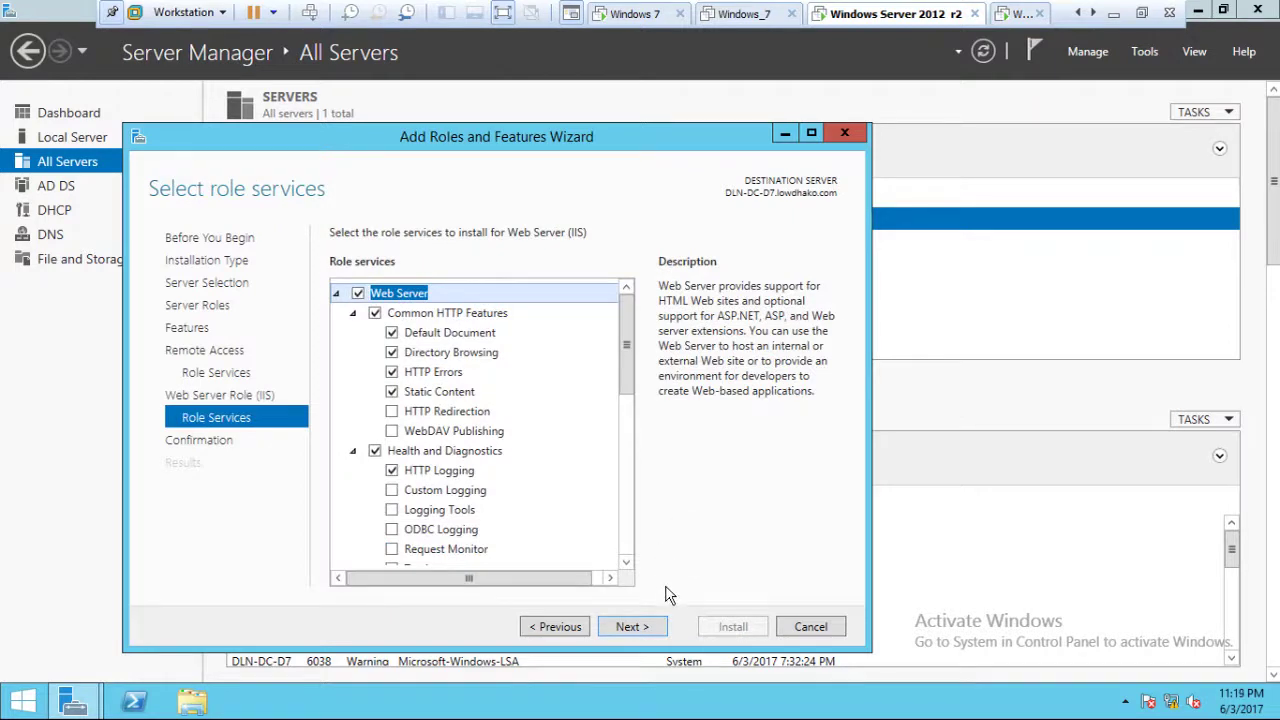
click(630, 627)
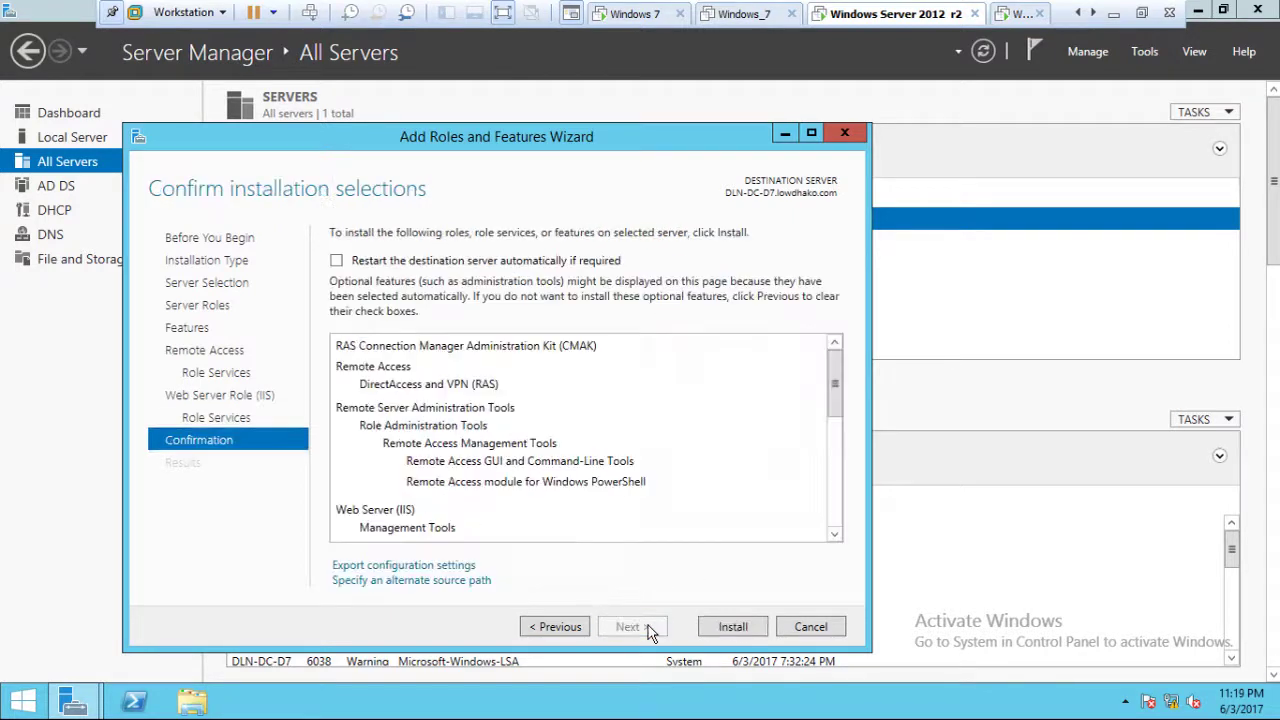
click(738, 629)
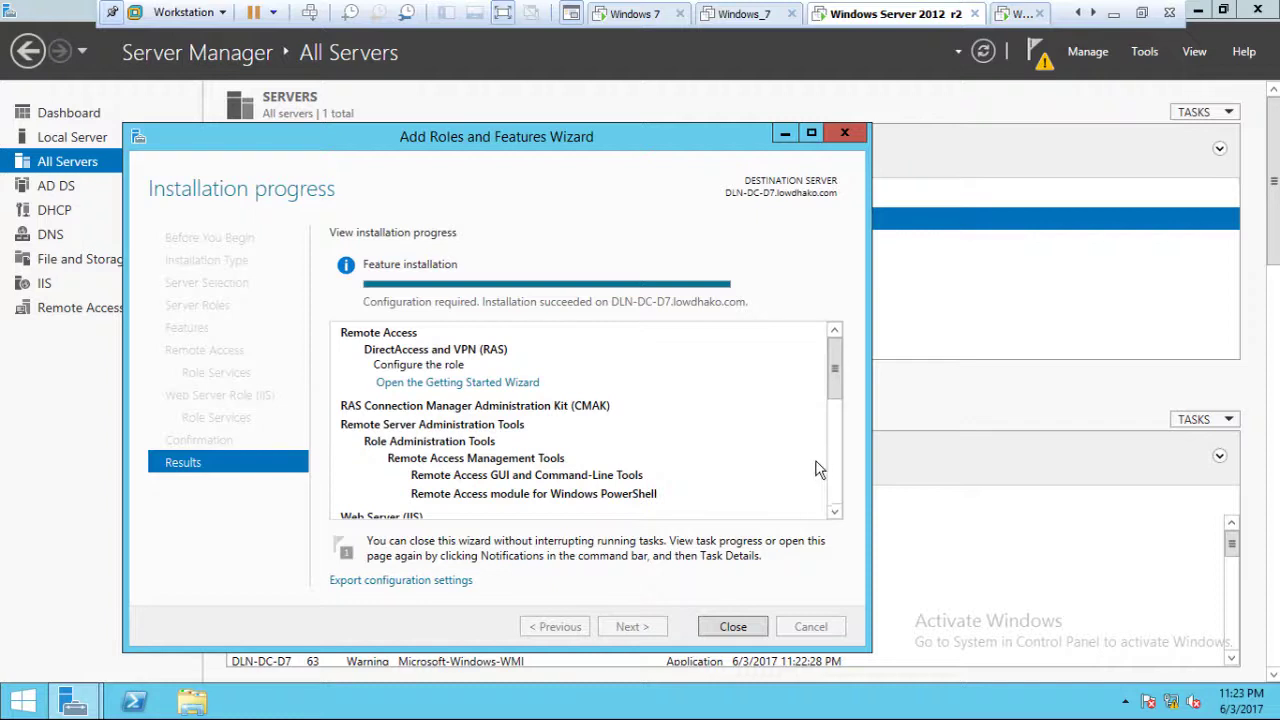
click(732, 627)
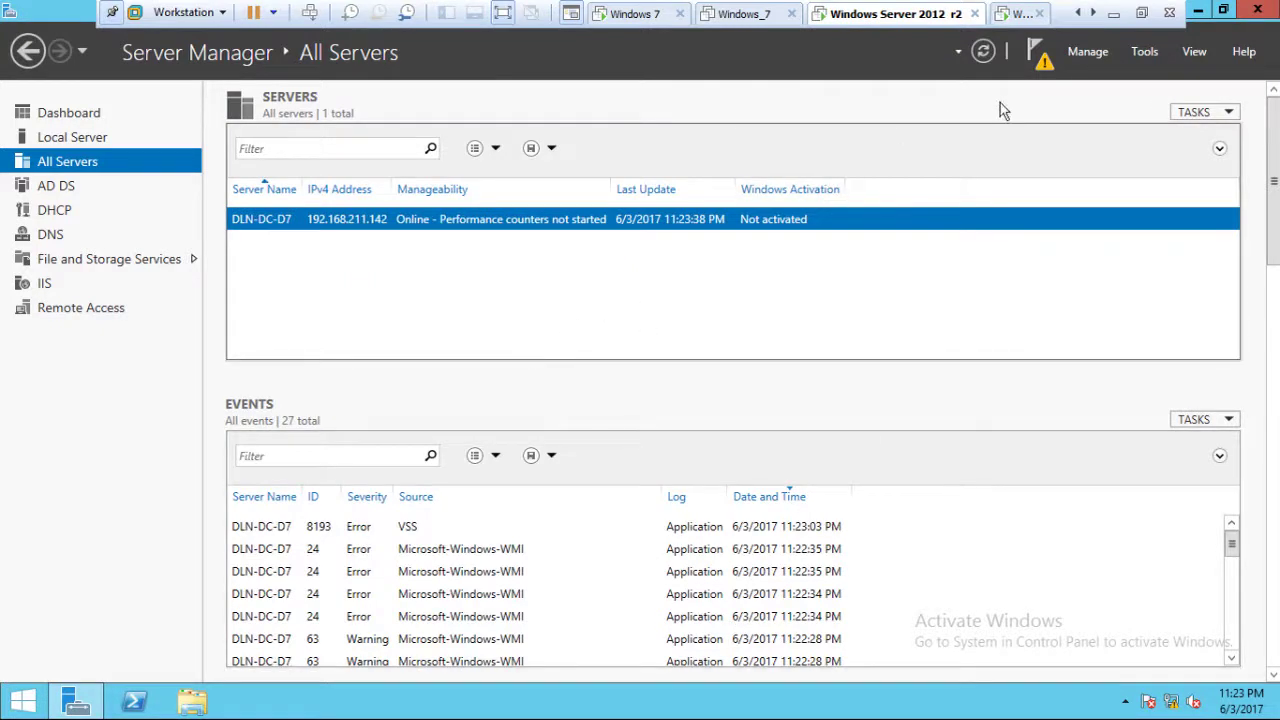
Open the Remote Access Getting Started Wizard from the post-deployment notification and choose to deploy VPN only
click(1041, 58)
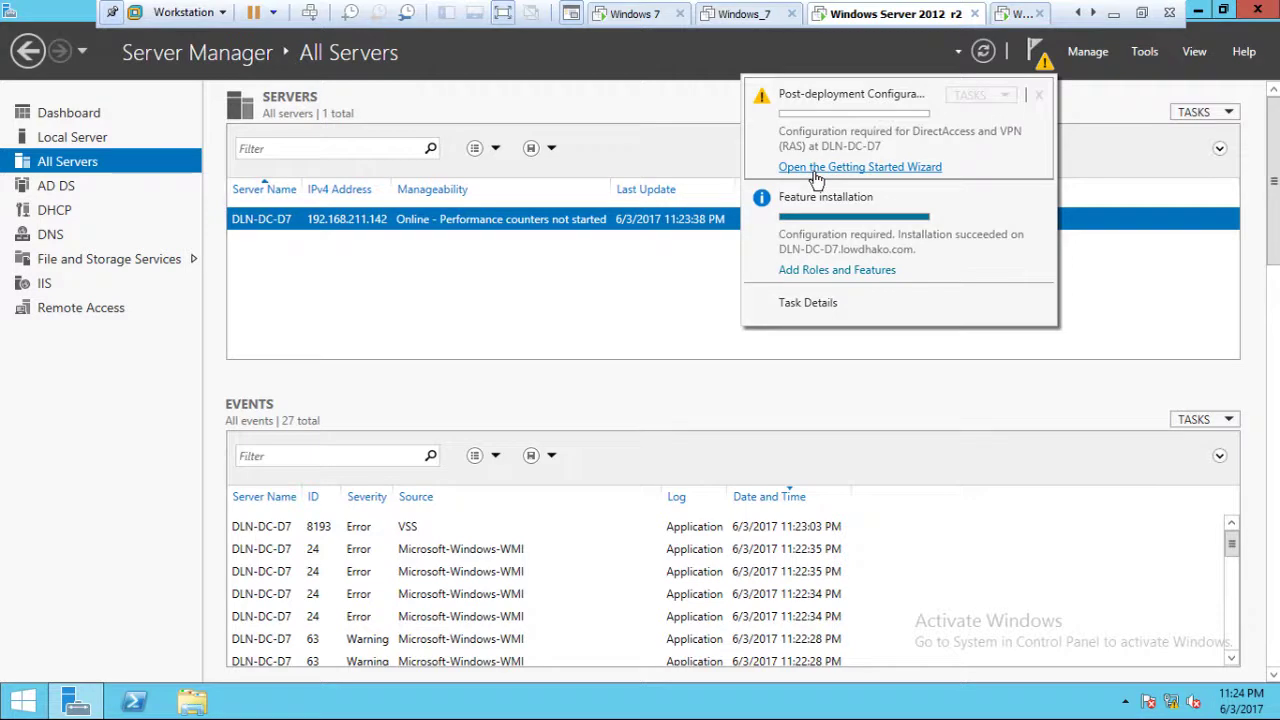
click(911, 167)
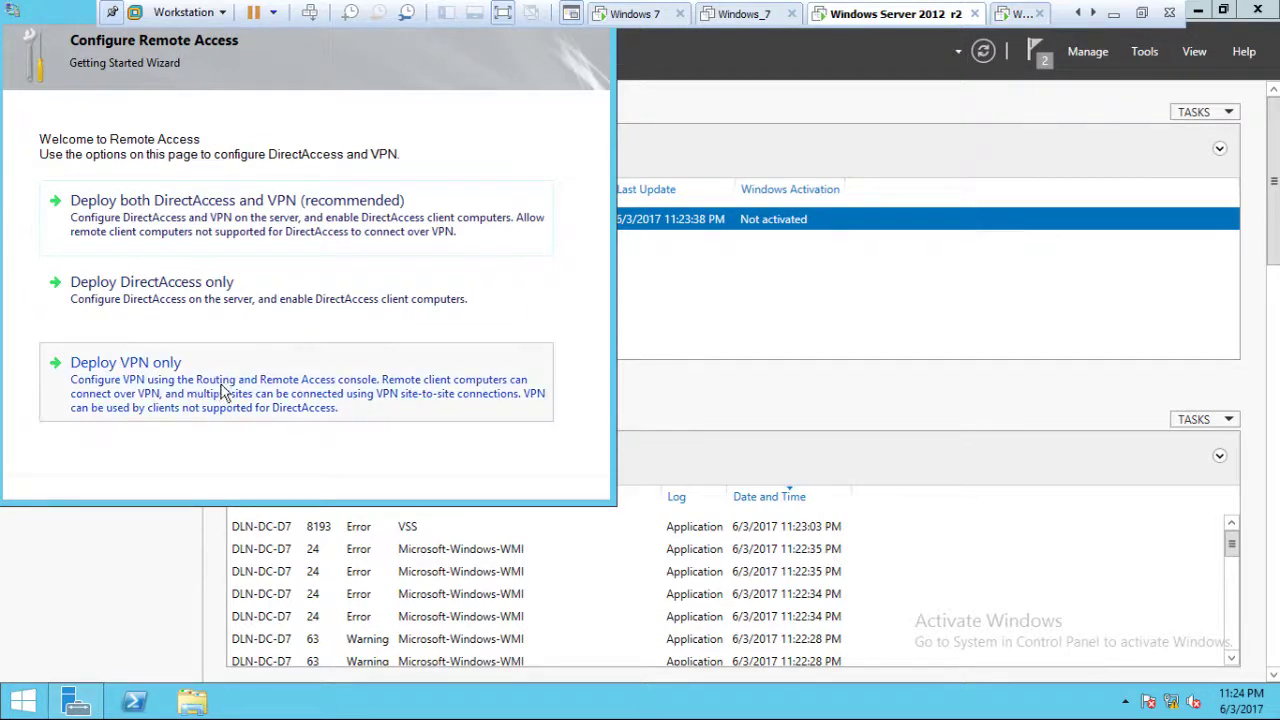
click(153, 378)
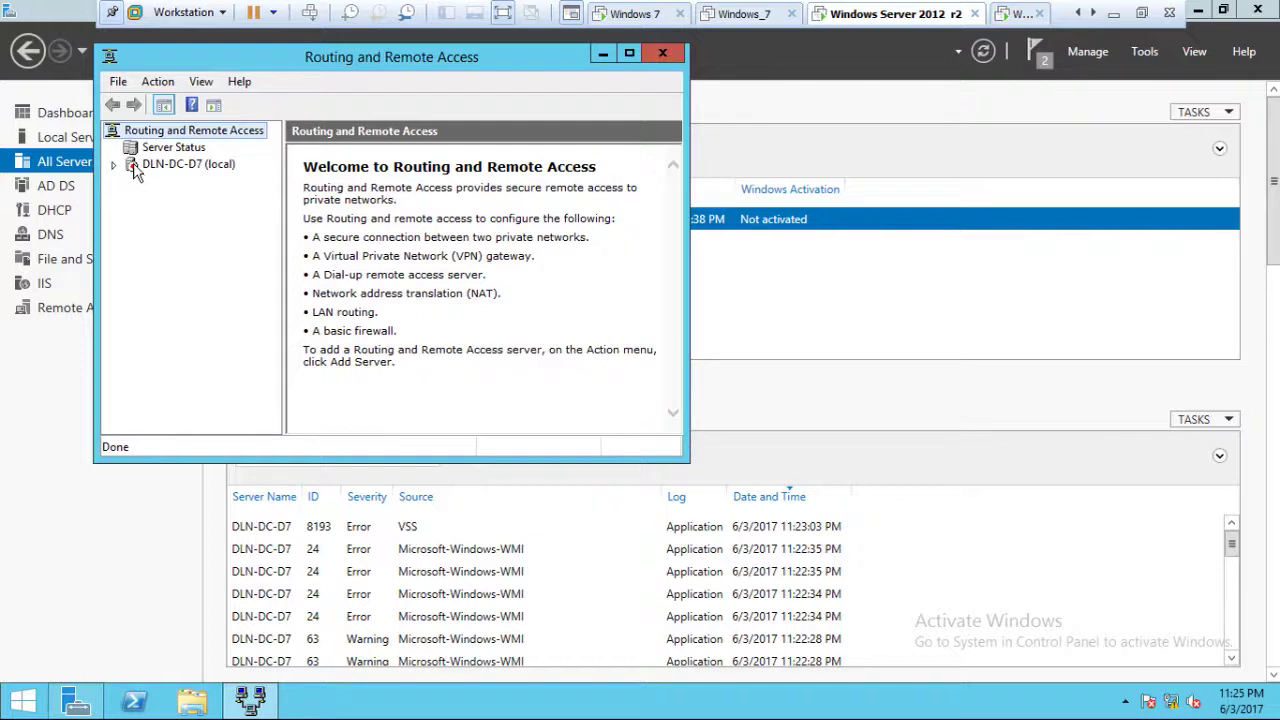
Start configuring and enabling Routing and Remote Access on DLN-DC-D7 with the Custom configuration option
click(134, 168)
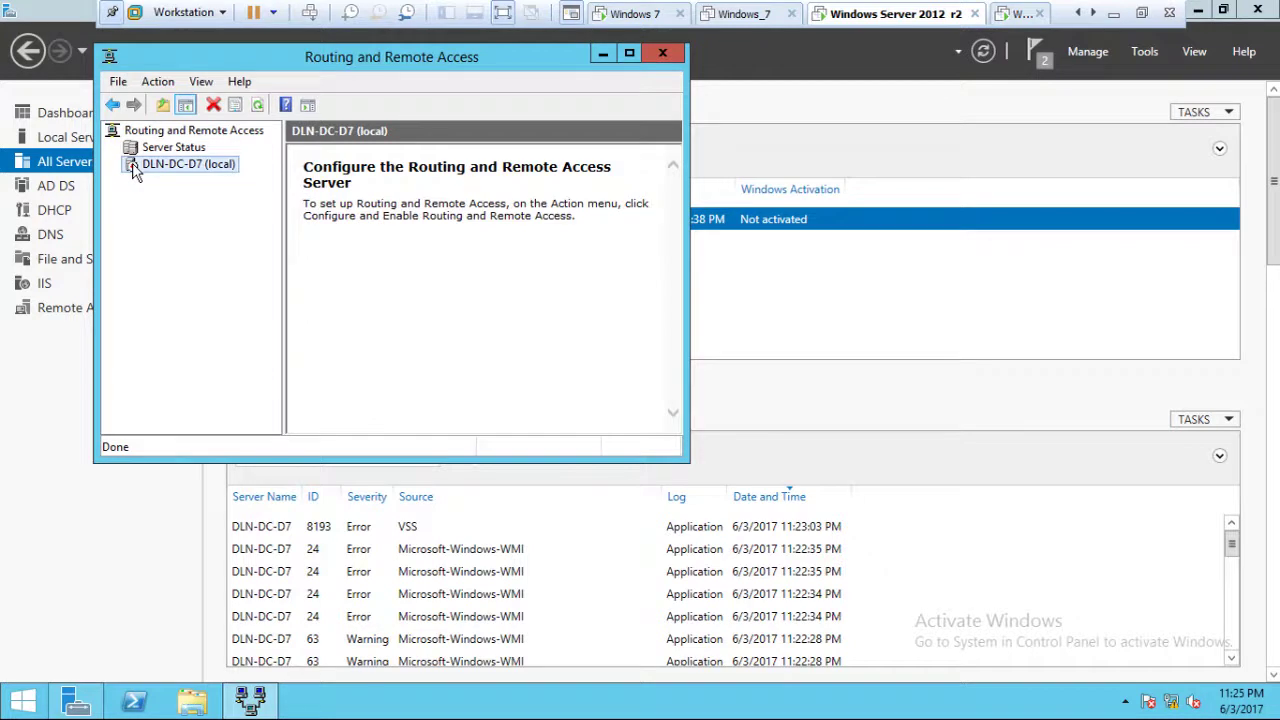
right_click(134, 172)
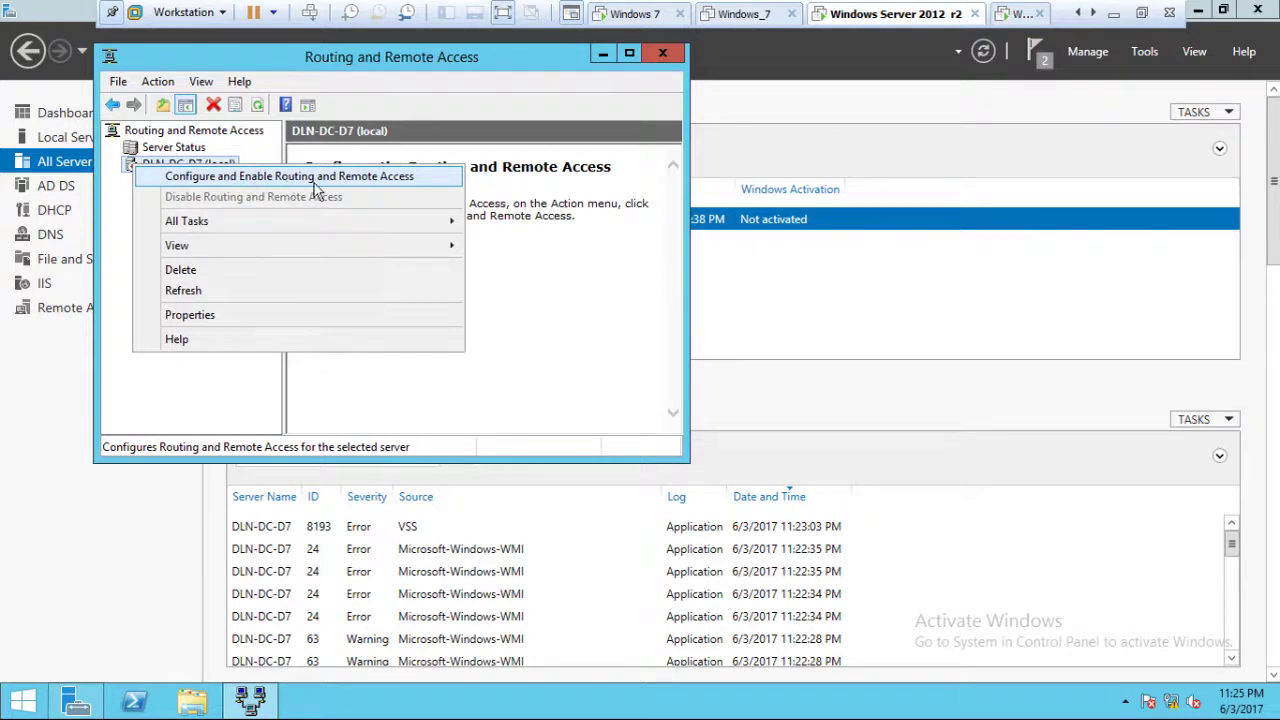
click(224, 178)
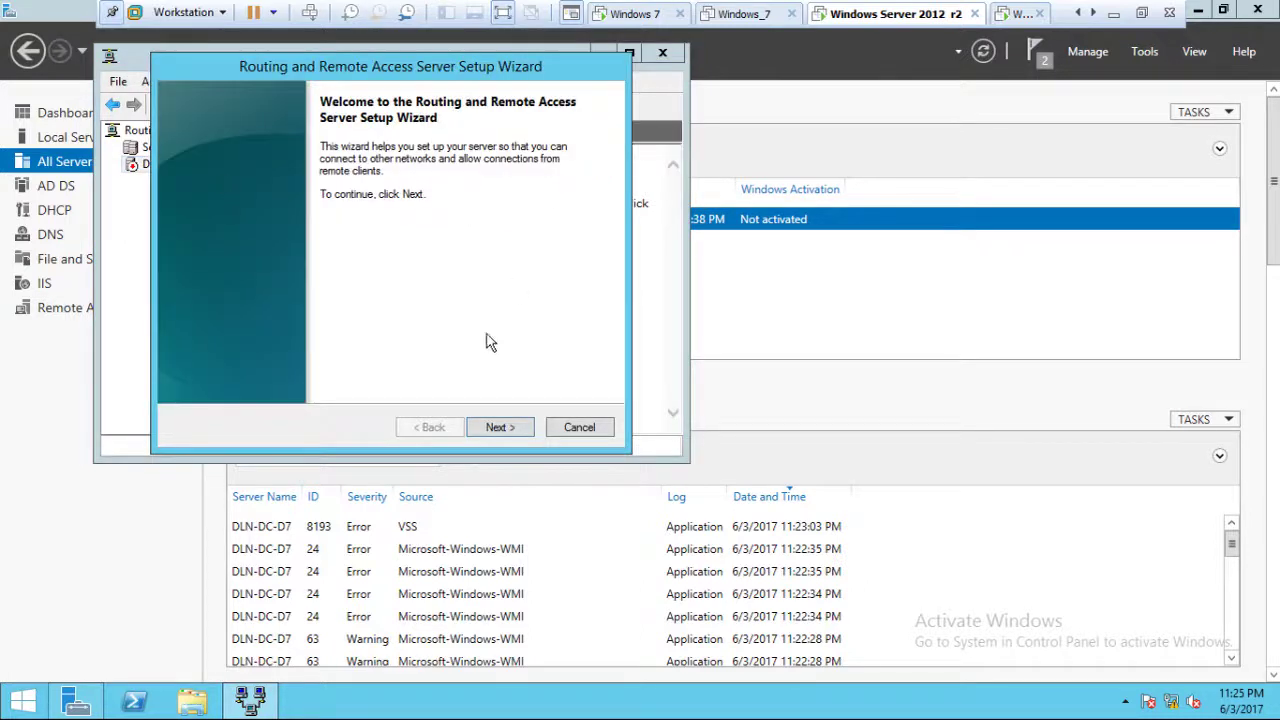
click(500, 427)
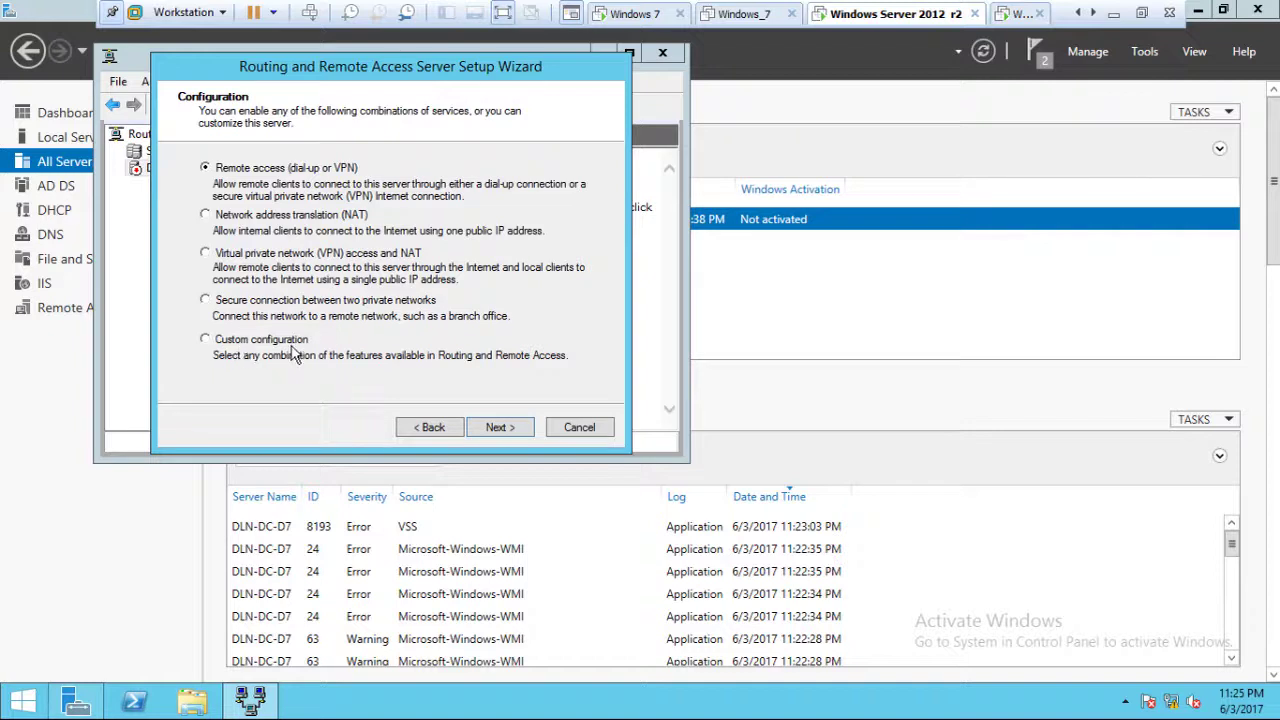
click(205, 341)
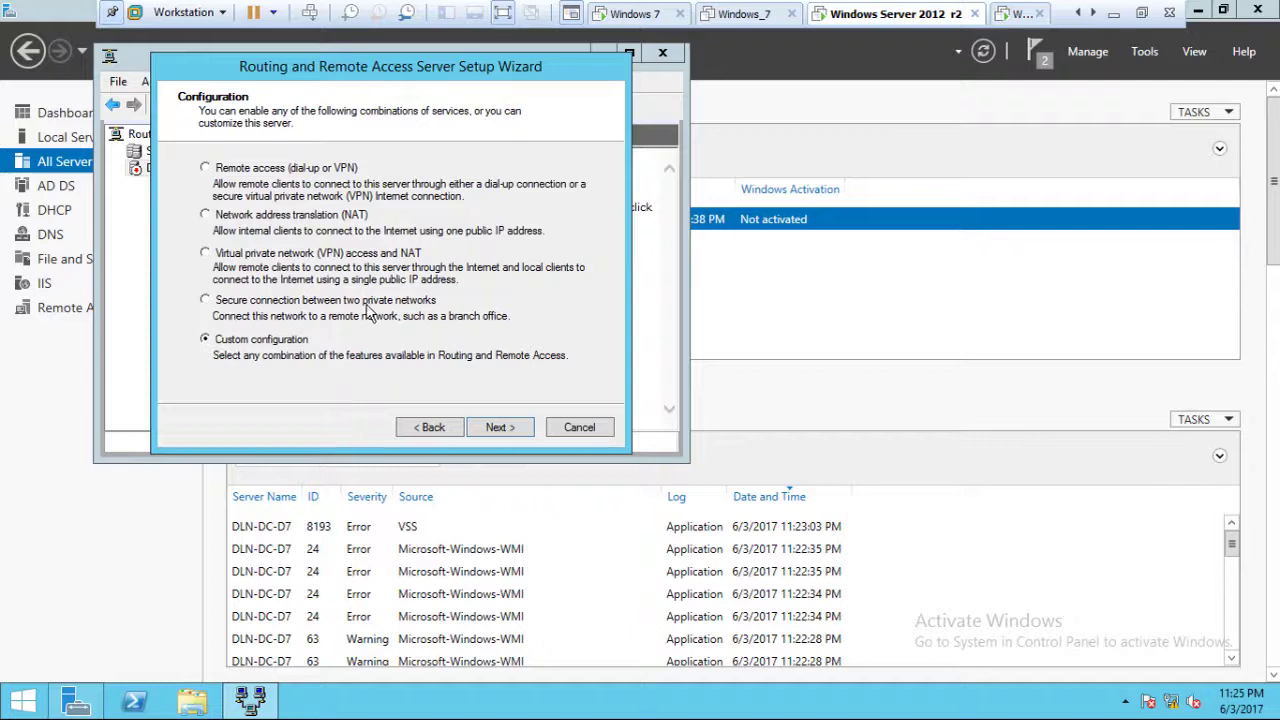
Enable VPN access as the only service, finish the setup wizard, and start the Routing and Remote Access service
click(496, 428)
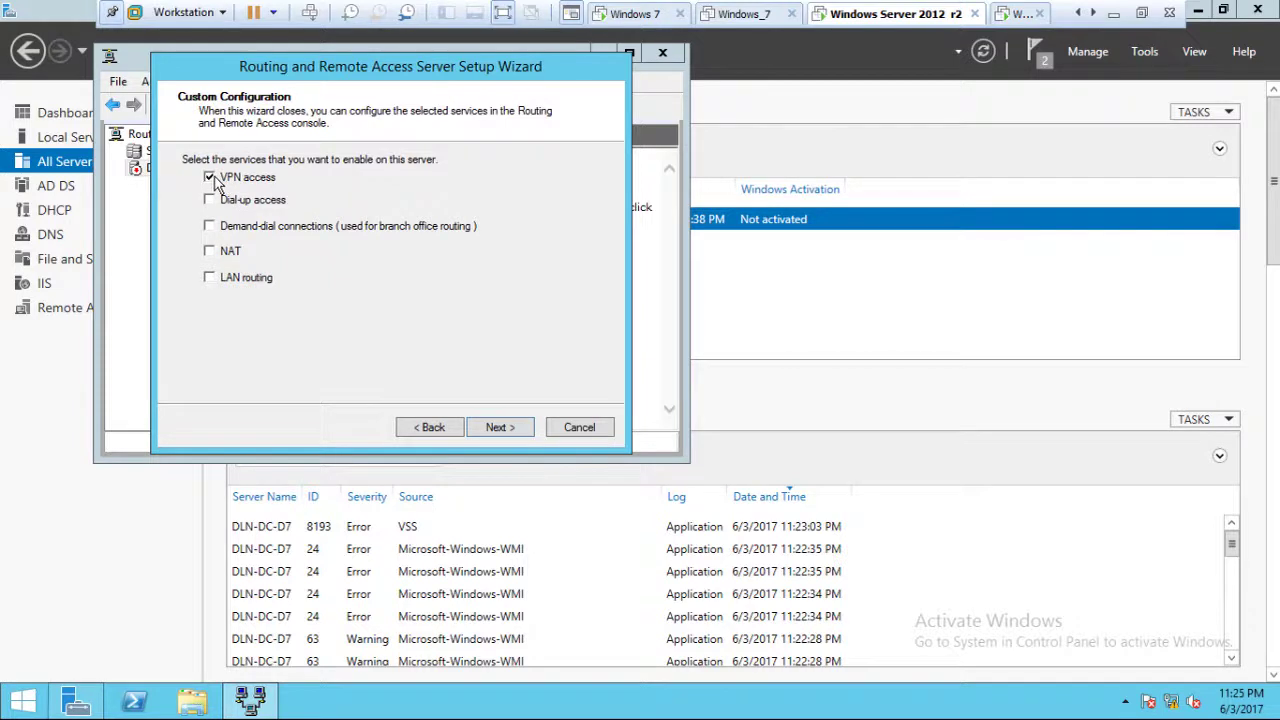
click(515, 427)
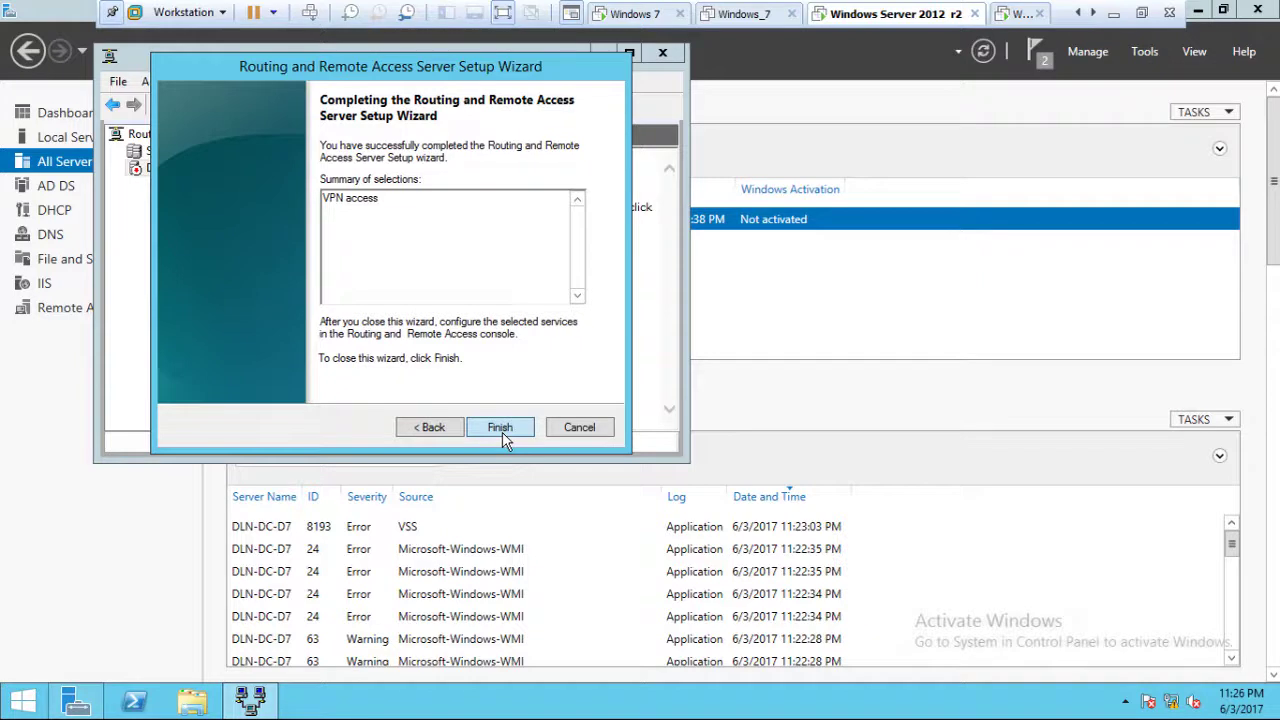
click(500, 428)
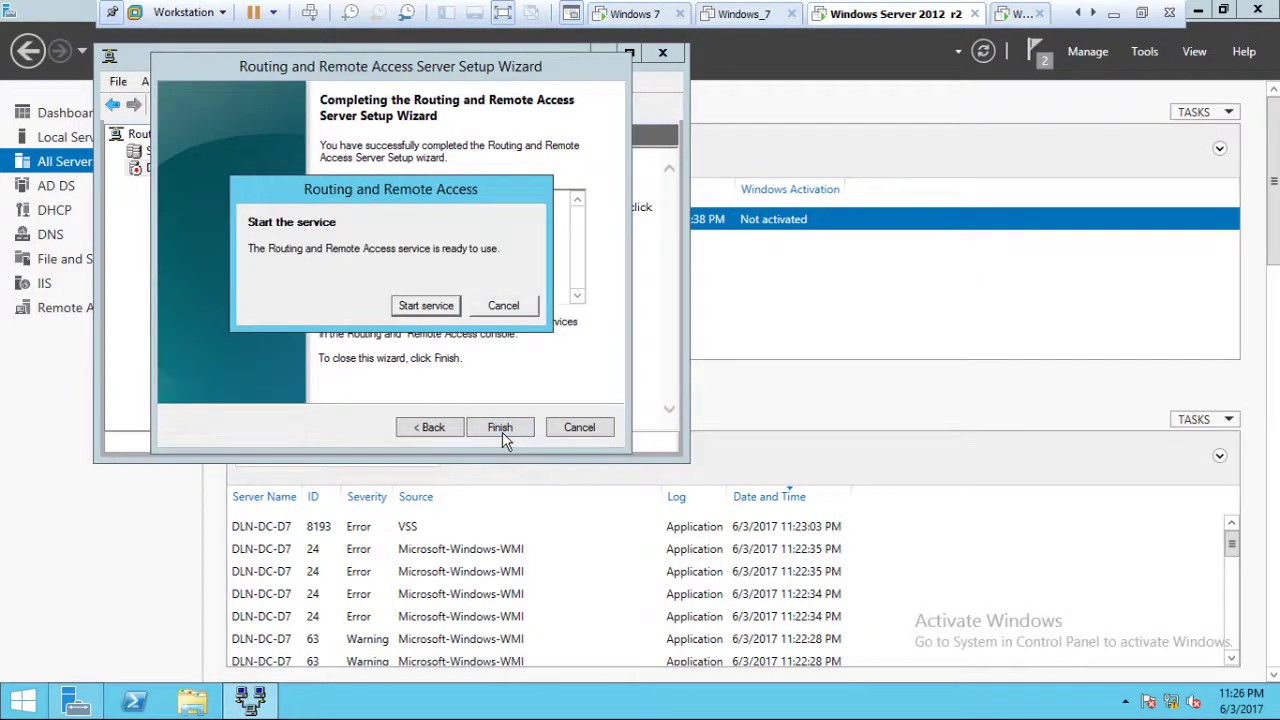
click(426, 306)
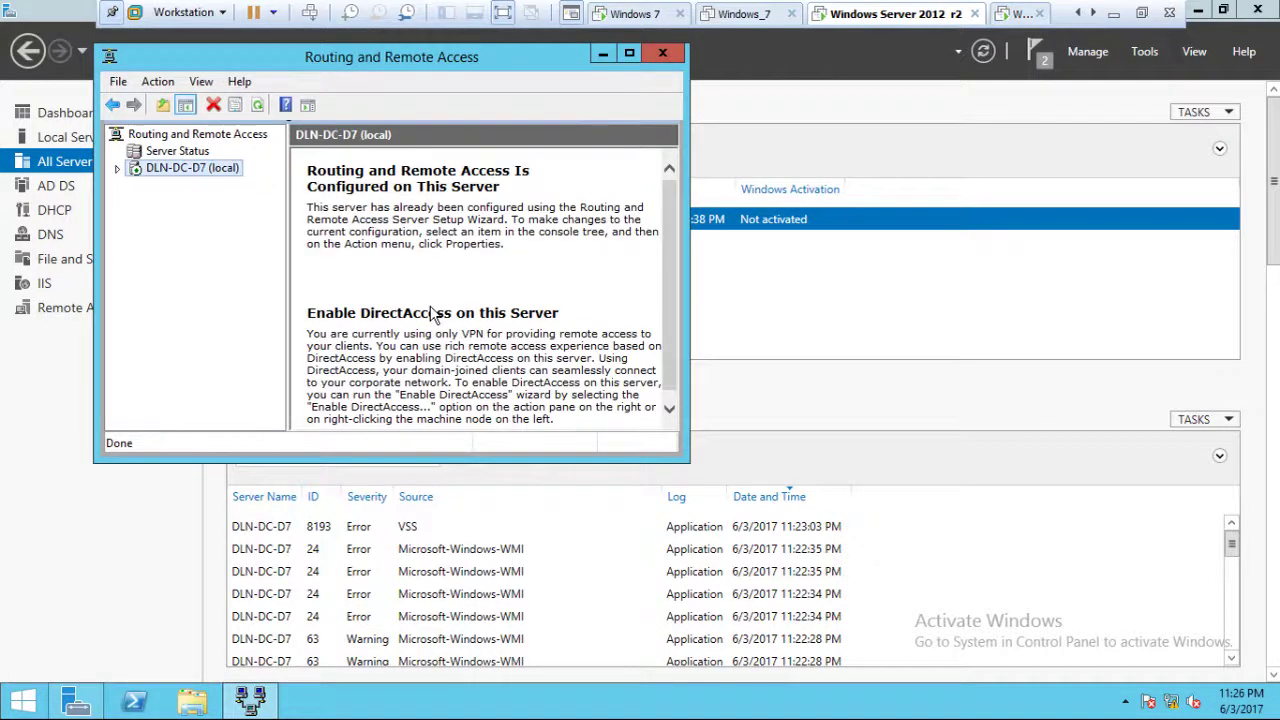
In the properties of DLN-DC-D7, set IPv4 address assignment to Dynamic Host Configuration Protocol (DHCP) and apply it
double_click(137, 172)
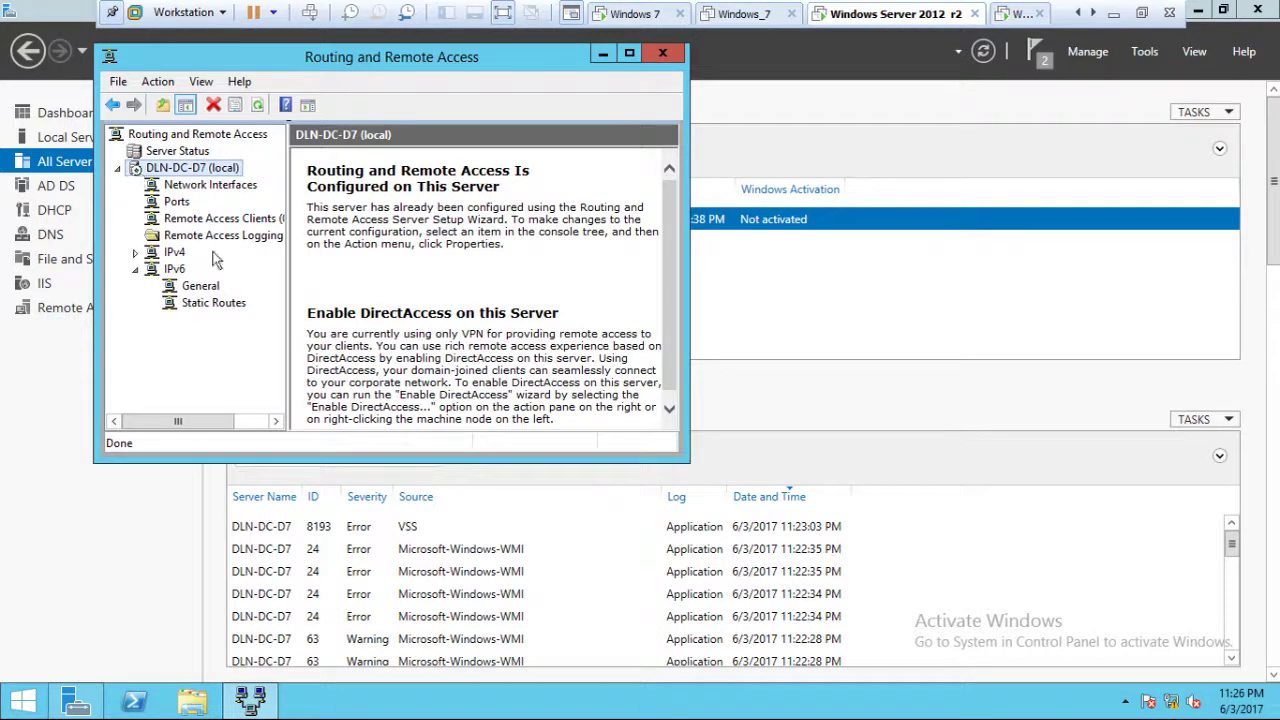
right_click(142, 170)
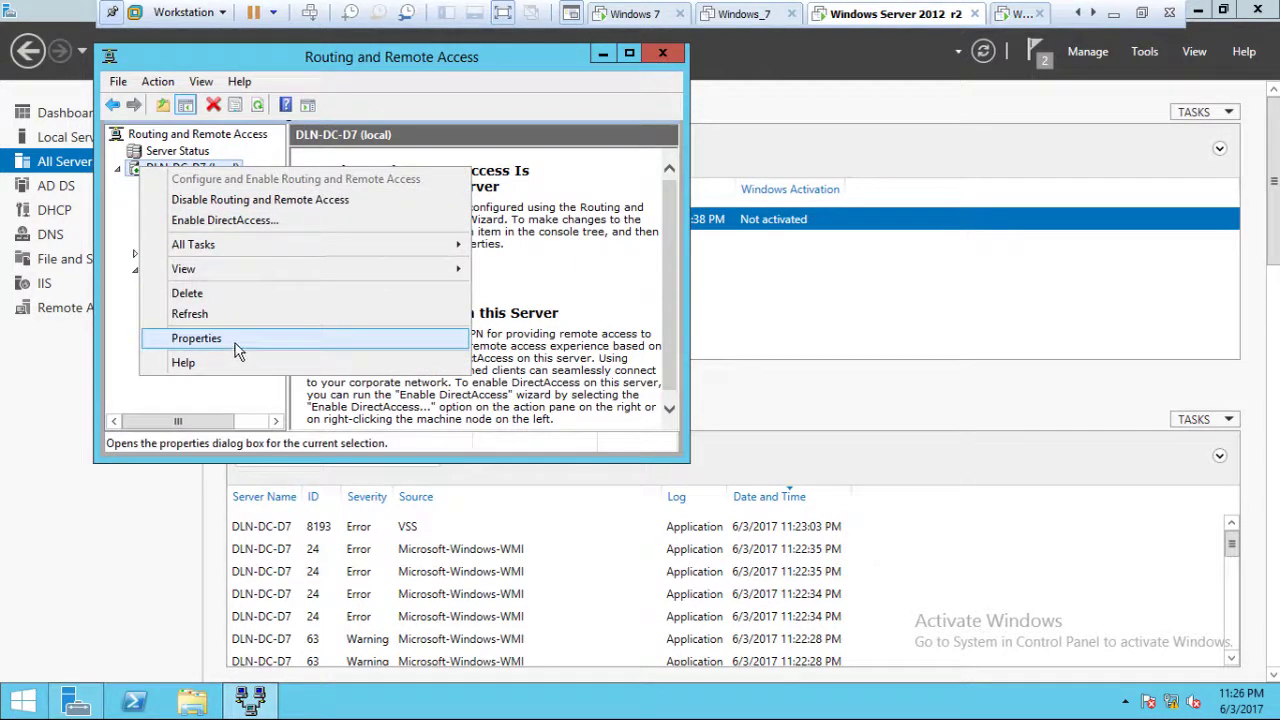
click(196, 339)
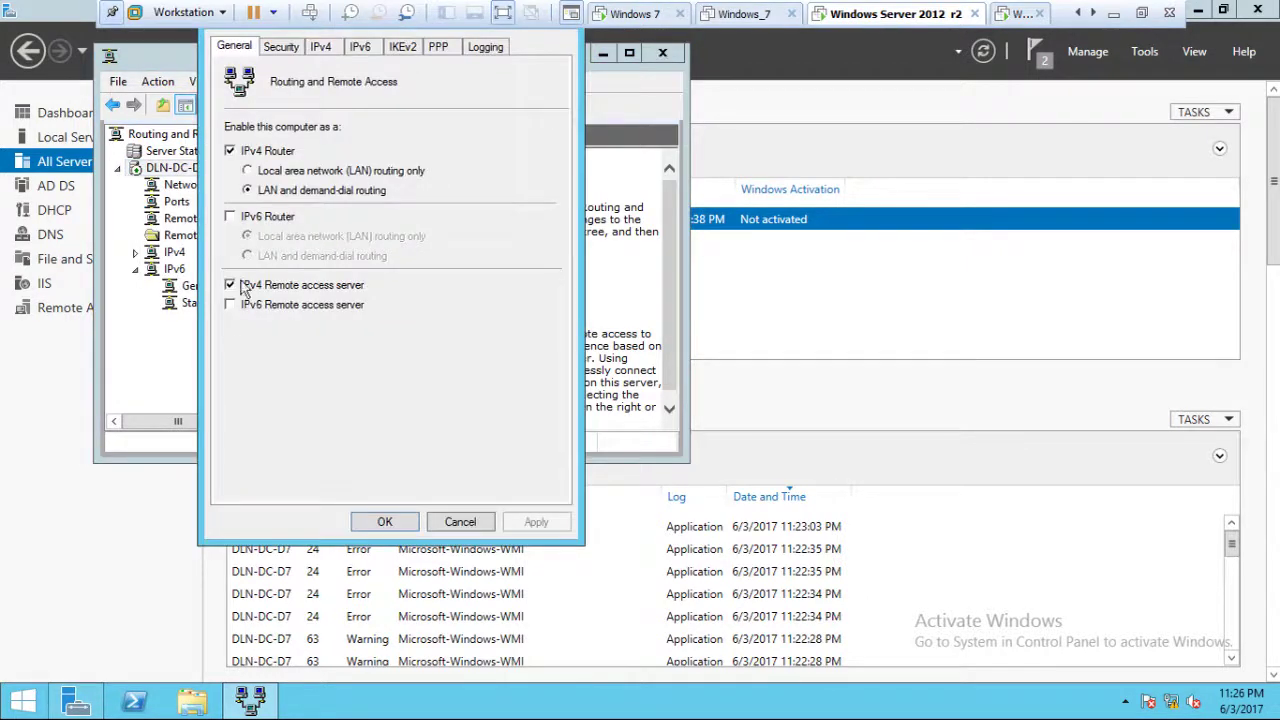
click(322, 50)
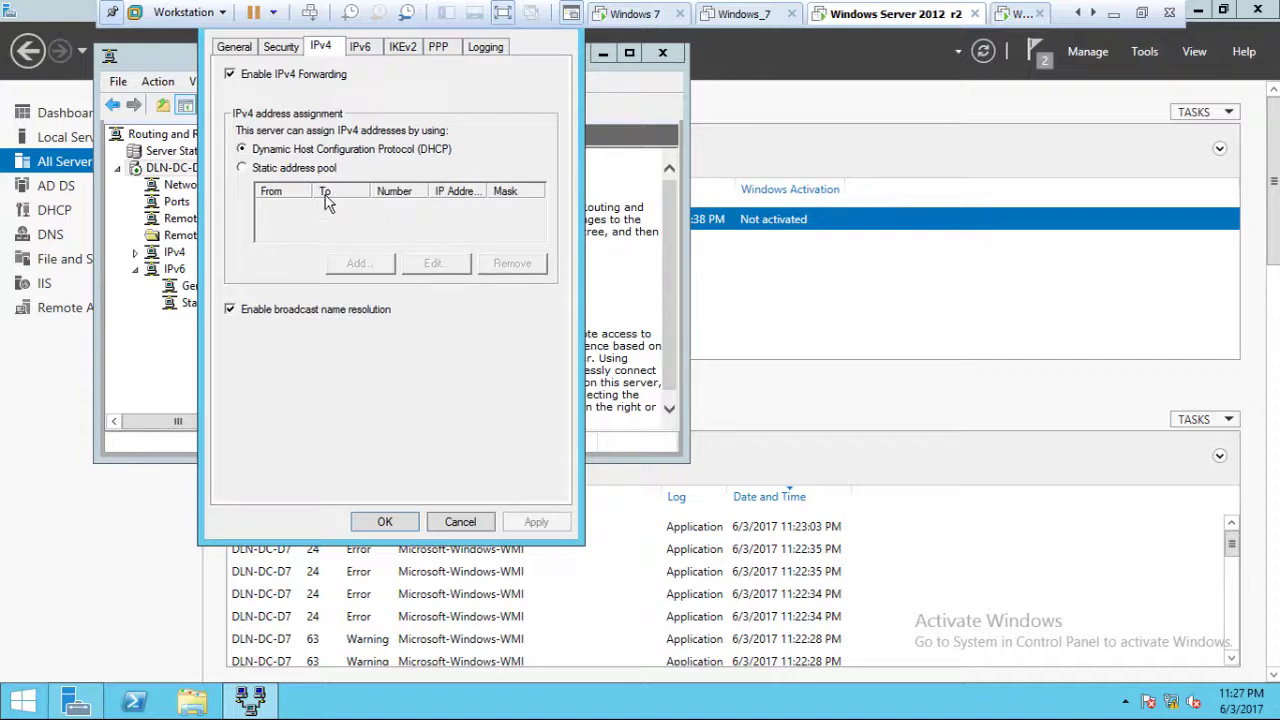
click(242, 169)
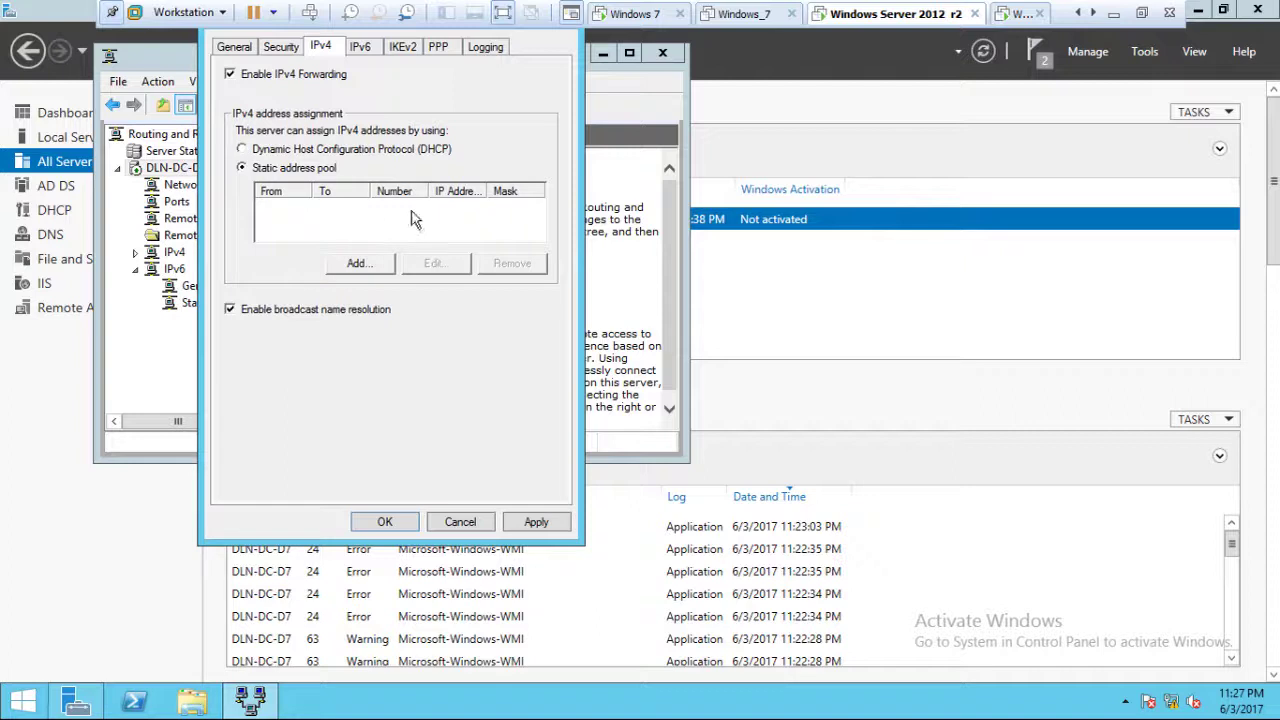
click(242, 150)
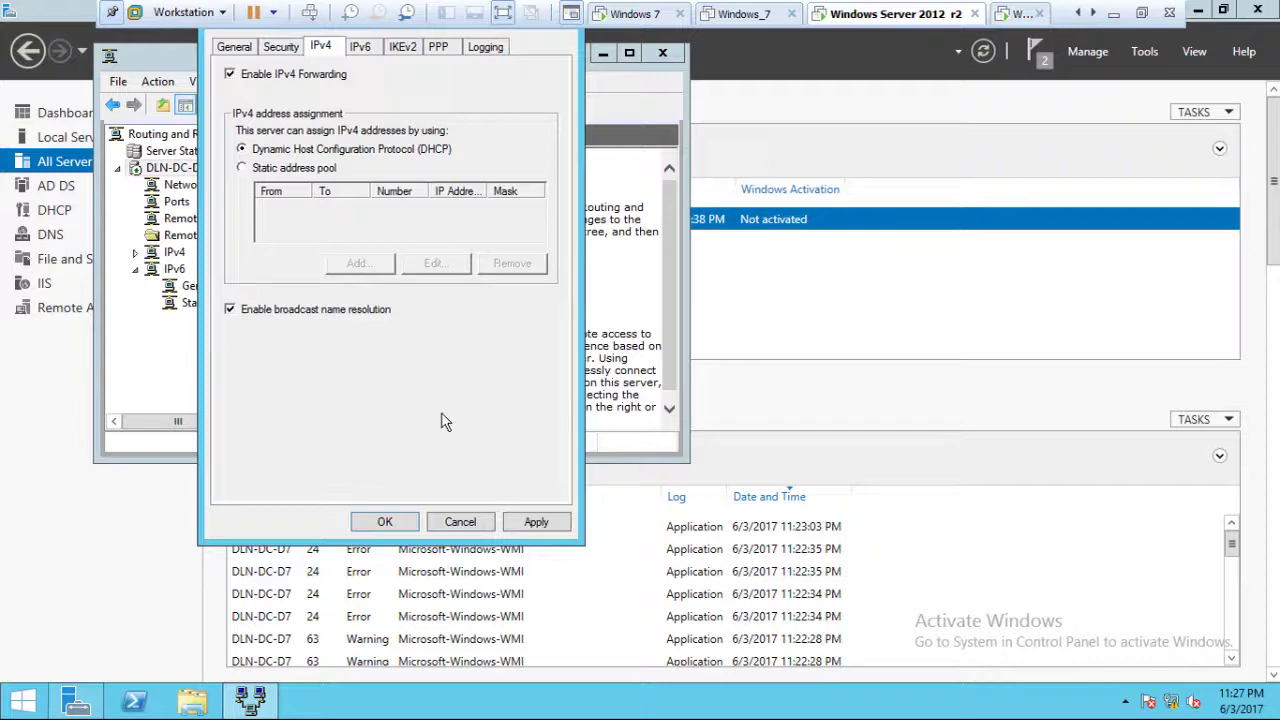
click(535, 521)
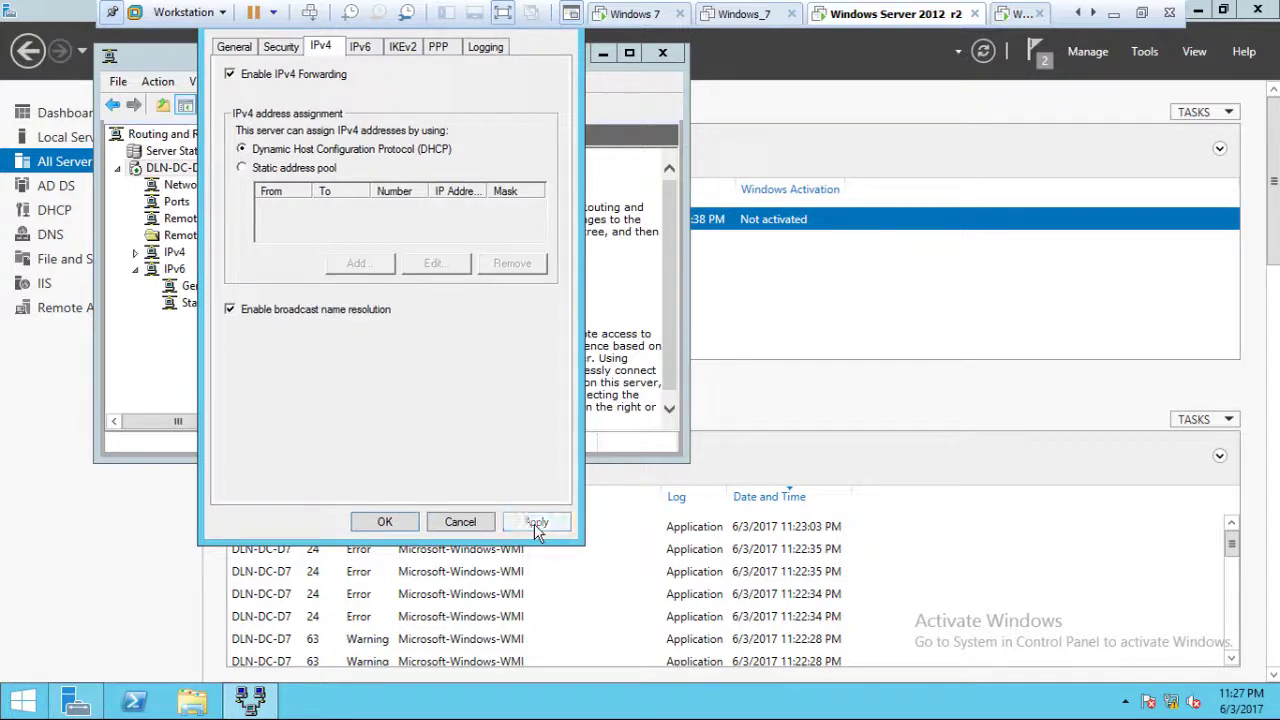
click(385, 522)
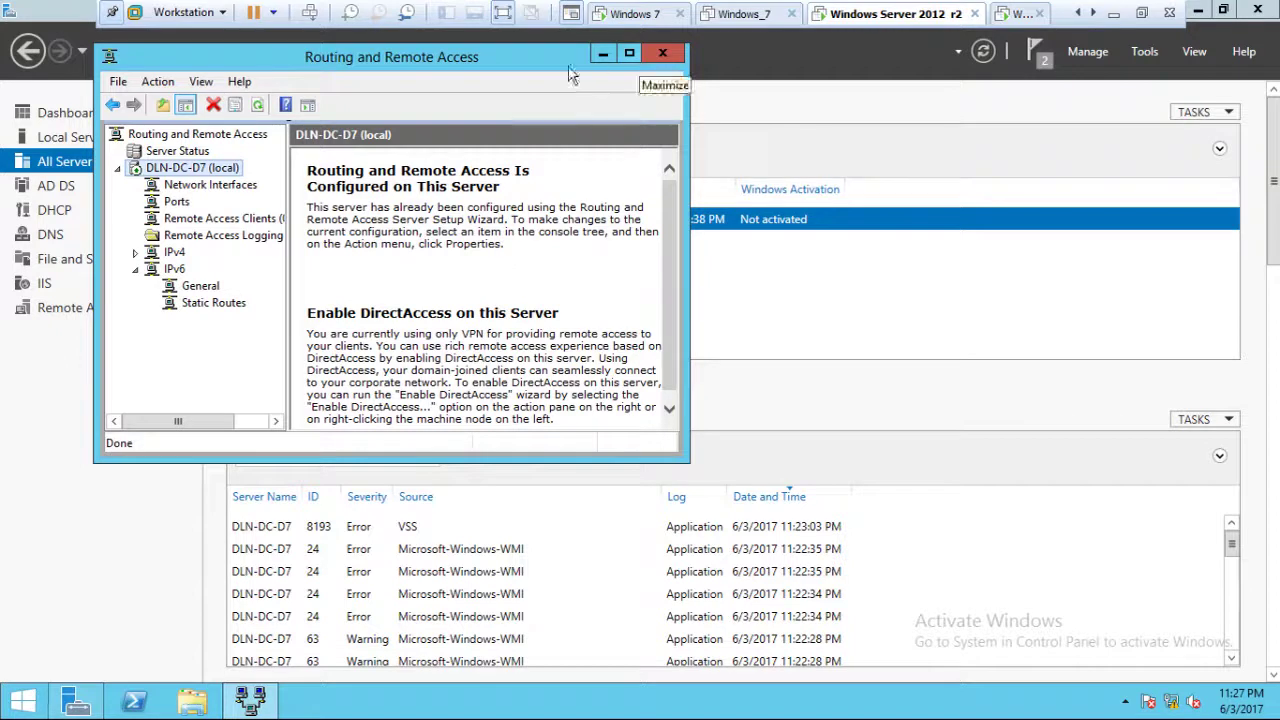
drag(496, 53, 684, 172)
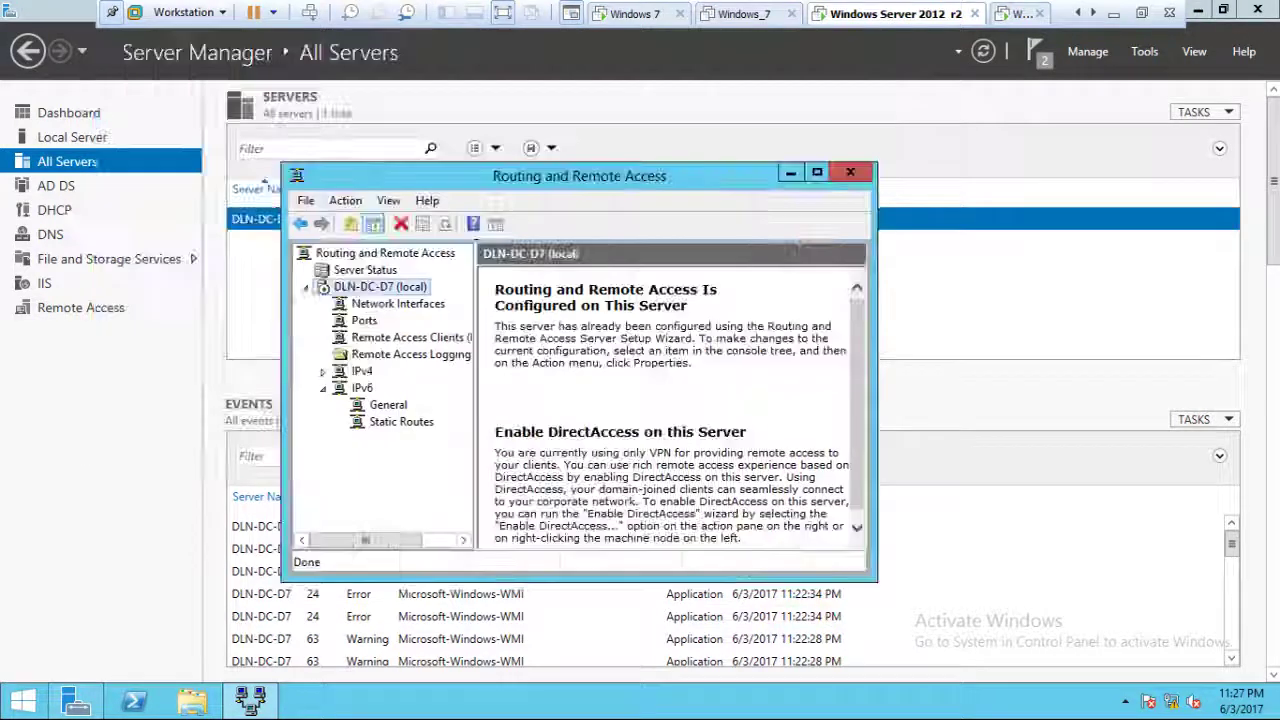